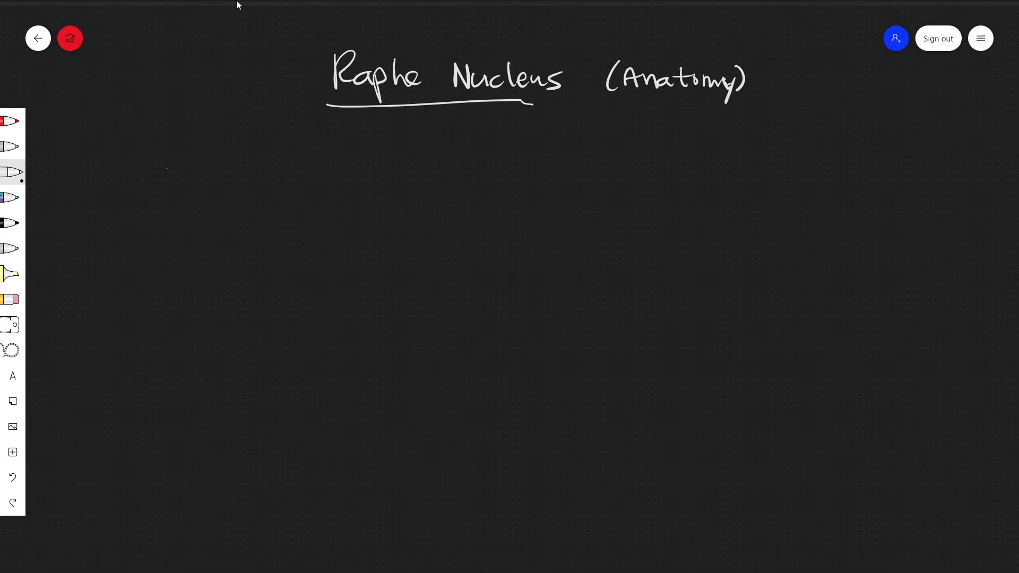
# - Handwrite 'Location: midbrain, Pons & medulla' below the title
pyautogui.moveTo(167, 164)
pyautogui.mouseDown()
pyautogui.moveTo(189, 188)
pyautogui.moveTo(378, 178)
pyautogui.mouseUp()
pyautogui.moveTo(379, 175)
pyautogui.mouseDown()
pyautogui.moveTo(390, 163)
pyautogui.moveTo(404, 177)
pyautogui.moveTo(440, 180)
pyautogui.mouseUp()
pyautogui.moveTo(431, 158); pyautogui.dragTo(451, 190)
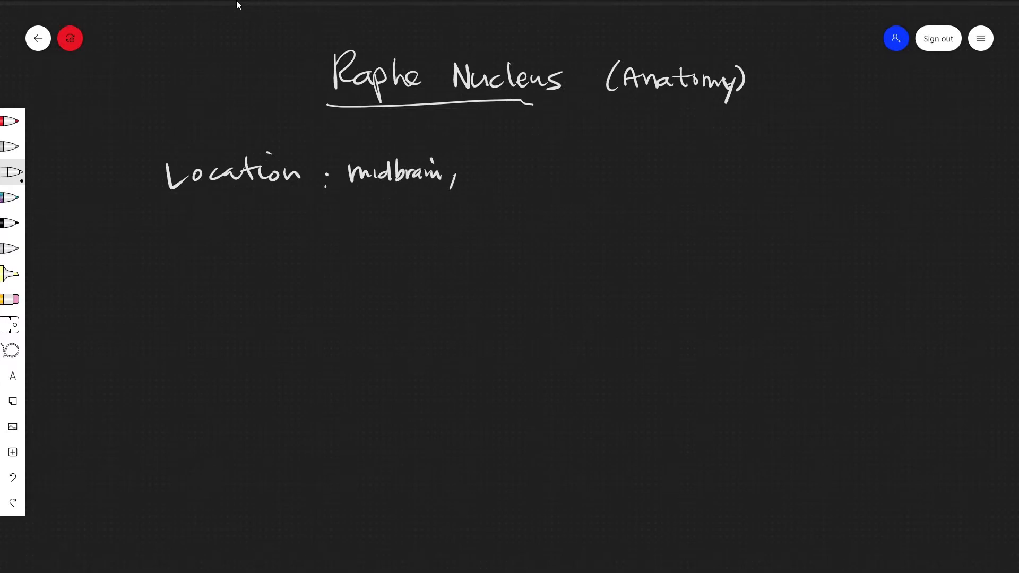
pyautogui.moveTo(487, 160); pyautogui.dragTo(489, 177)
pyautogui.moveTo(486, 156); pyautogui.dragTo(529, 174)
pyautogui.moveTo(535, 164)
pyautogui.mouseDown()
pyautogui.moveTo(545, 176)
pyautogui.moveTo(585, 168)
pyautogui.moveTo(595, 185)
pyautogui.moveTo(664, 175)
pyautogui.mouseUp()
pyautogui.moveTo(669, 154)
pyautogui.mouseDown()
pyautogui.moveTo(674, 174)
pyautogui.moveTo(686, 170)
pyautogui.mouseUp()
pyautogui.moveTo(693, 154)
pyautogui.mouseDown()
pyautogui.moveTo(695, 174)
pyautogui.moveTo(704, 174)
pyautogui.mouseUp()
pyautogui.moveTo(705, 165); pyautogui.dragTo(715, 173)
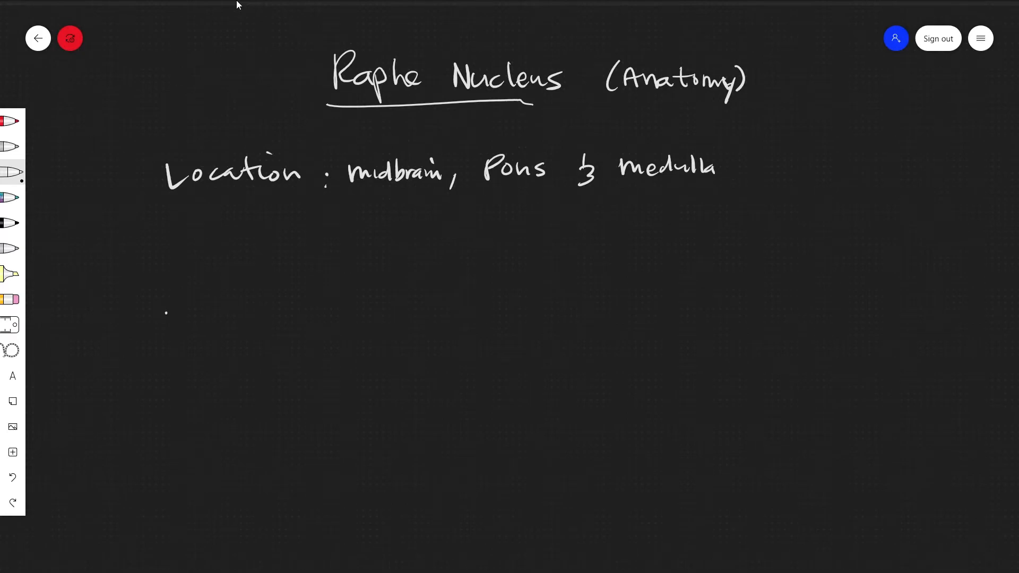
# - Add '≈ 235,000 neurons' beneath the location line
pyautogui.moveTo(167, 305)
pyautogui.mouseDown()
pyautogui.moveTo(184, 326)
pyautogui.moveTo(220, 311)
pyautogui.moveTo(234, 317)
pyautogui.mouseUp()
pyautogui.moveTo(242, 284)
pyautogui.mouseDown()
pyautogui.moveTo(248, 294)
pyautogui.moveTo(283, 277)
pyautogui.mouseUp()
pyautogui.moveTo(200, 349)
pyautogui.mouseDown()
pyautogui.moveTo(214, 358)
pyautogui.moveTo(290, 325)
pyautogui.mouseUp()
pyautogui.moveTo(135, 351)
pyautogui.mouseDown()
pyautogui.moveTo(157, 350)
pyautogui.moveTo(147, 331)
pyautogui.mouseUp()
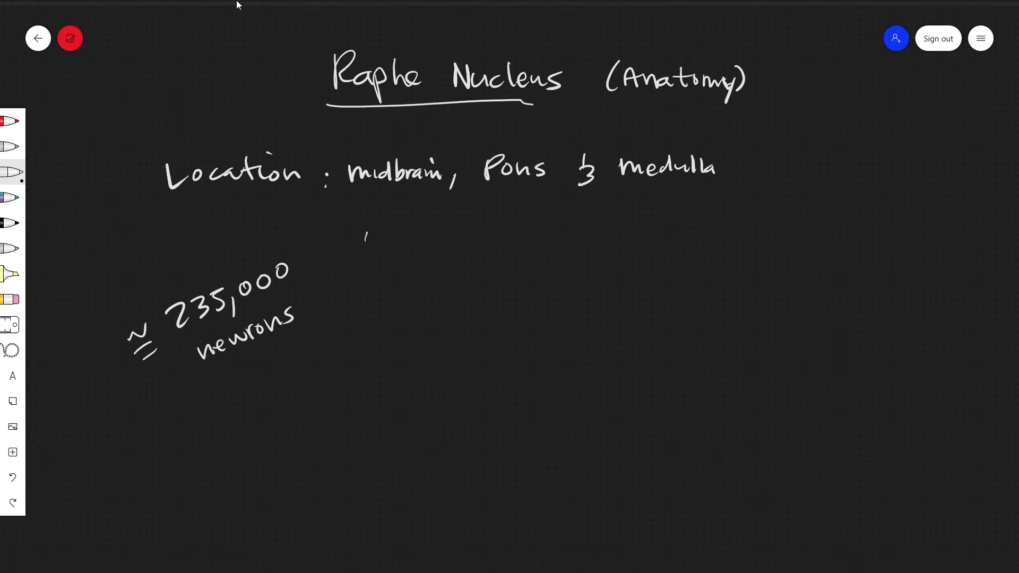
# - Write circled item 1 'Serotonergic'
pyautogui.moveTo(367, 232)
pyautogui.mouseDown()
pyautogui.moveTo(369, 258)
pyautogui.moveTo(425, 253)
pyautogui.mouseUp()
pyautogui.moveTo(430, 243); pyautogui.dragTo(438, 258)
pyautogui.moveTo(441, 248); pyautogui.dragTo(463, 257)
pyautogui.moveTo(448, 246); pyautogui.dragTo(465, 247)
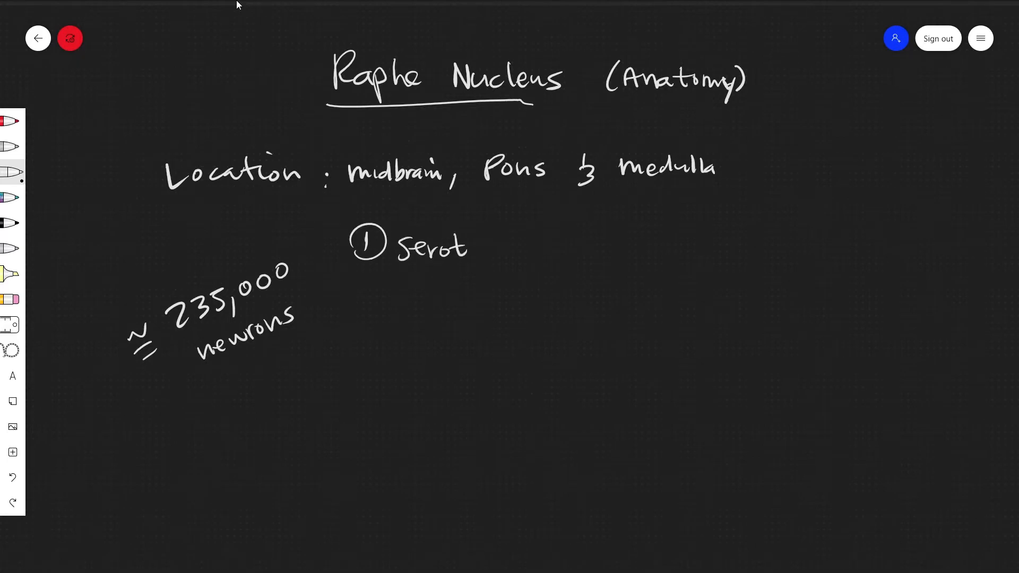
pyautogui.moveTo(468, 247); pyautogui.dragTo(503, 253)
pyautogui.moveTo(496, 247)
pyautogui.mouseDown()
pyautogui.moveTo(522, 269)
pyautogui.moveTo(531, 253)
pyautogui.mouseUp()
pyautogui.moveTo(549, 244); pyautogui.dragTo(546, 253)
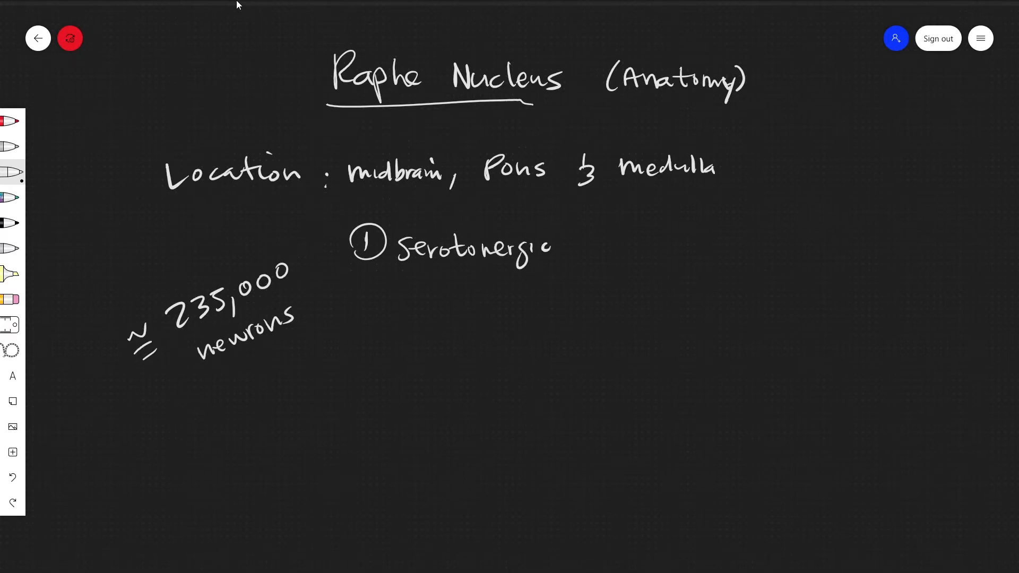
# - Write circled item 2 'Substance P' below it
pyautogui.moveTo(360, 299)
pyautogui.mouseDown()
pyautogui.moveTo(374, 319)
pyautogui.moveTo(367, 329)
pyautogui.mouseUp()
pyautogui.moveTo(422, 307)
pyautogui.mouseDown()
pyautogui.moveTo(411, 335)
pyautogui.moveTo(437, 330)
pyautogui.mouseUp()
pyautogui.moveTo(442, 310)
pyautogui.mouseDown()
pyautogui.moveTo(453, 335)
pyautogui.moveTo(499, 328)
pyautogui.mouseUp()
pyautogui.moveTo(500, 319); pyautogui.dragTo(543, 330)
pyautogui.moveTo(540, 304); pyautogui.dragTo(553, 315)
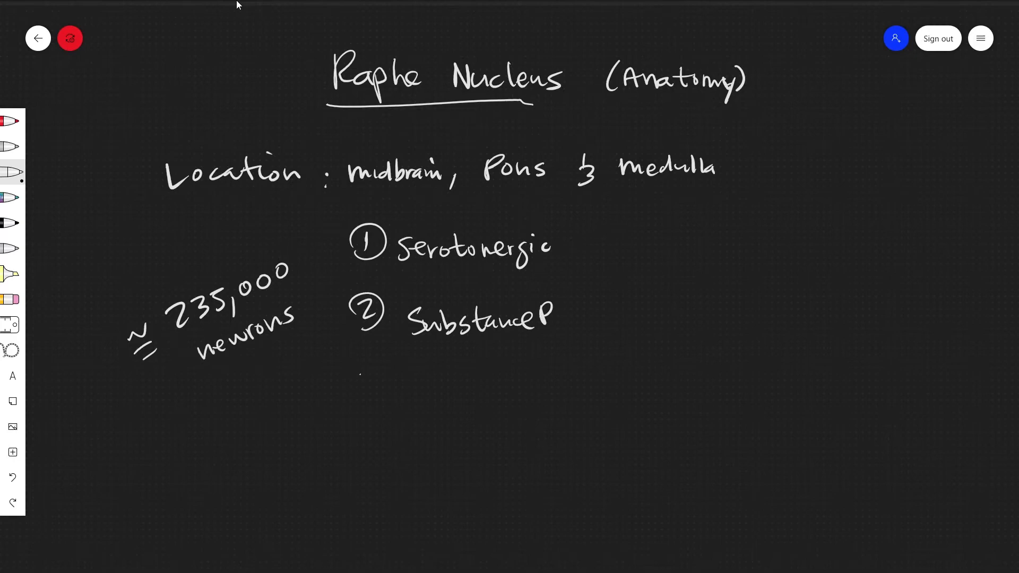
# - Write circled item 3 'Catecholamine' below Substance P
pyautogui.moveTo(360, 368)
pyautogui.mouseDown()
pyautogui.moveTo(374, 387)
pyautogui.moveTo(369, 403)
pyautogui.mouseUp()
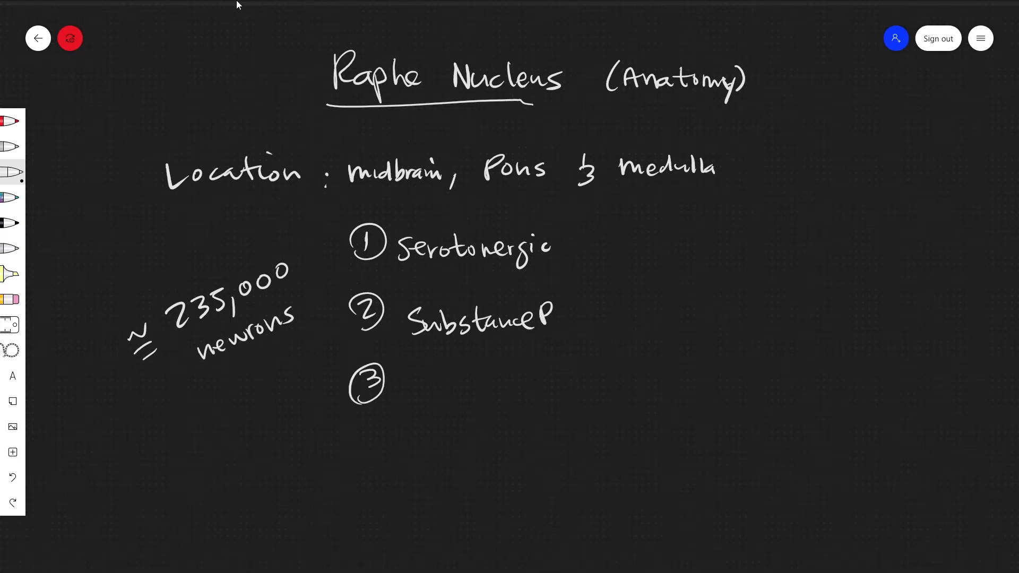
pyautogui.moveTo(420, 384)
pyautogui.mouseDown()
pyautogui.moveTo(417, 403)
pyautogui.moveTo(451, 398)
pyautogui.mouseUp()
pyautogui.moveTo(443, 391); pyautogui.dragTo(470, 393)
pyautogui.moveTo(482, 394); pyautogui.dragTo(486, 400)
pyautogui.moveTo(487, 391); pyautogui.dragTo(530, 397)
pyautogui.moveTo(529, 391); pyautogui.dragTo(575, 393)
pyautogui.moveTo(573, 392); pyautogui.dragTo(581, 390)
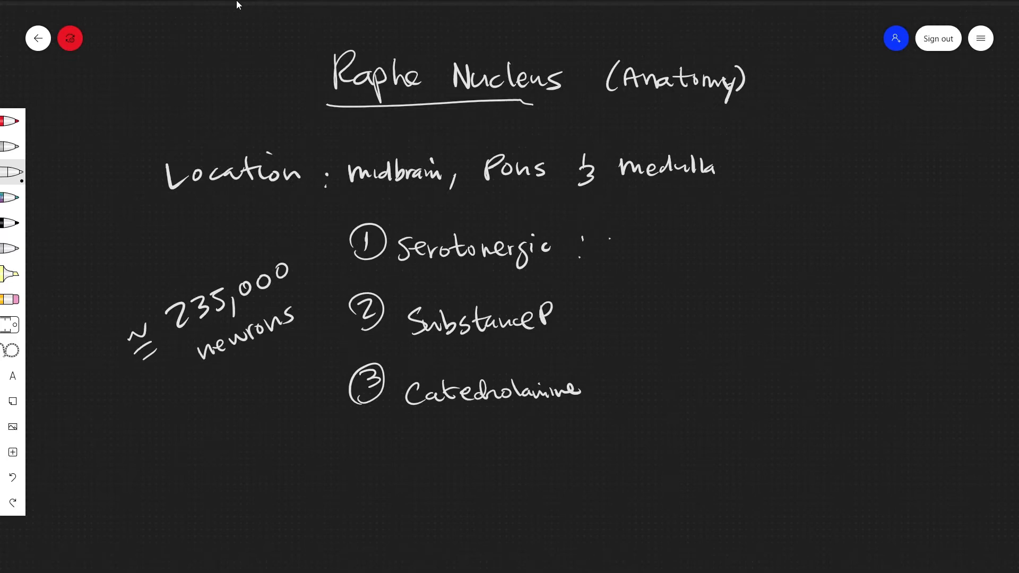
# - Add the serotonergic count '163,000 +/- 34,000'
pyautogui.moveTo(608, 237); pyautogui.dragTo(610, 267)
pyautogui.moveTo(634, 241)
pyautogui.mouseDown()
pyautogui.moveTo(629, 263)
pyautogui.moveTo(653, 242)
pyautogui.moveTo(645, 264)
pyautogui.mouseUp()
pyautogui.moveTo(660, 258)
pyautogui.mouseDown()
pyautogui.moveTo(659, 271)
pyautogui.moveTo(676, 259)
pyautogui.moveTo(744, 252)
pyautogui.moveTo(745, 271)
pyautogui.moveTo(754, 244)
pyautogui.moveTo(823, 258)
pyautogui.mouseUp()
pyautogui.moveTo(834, 242)
pyautogui.mouseDown()
pyautogui.moveTo(834, 254)
pyautogui.moveTo(852, 253)
pyautogui.moveTo(826, 266)
pyautogui.mouseUp()
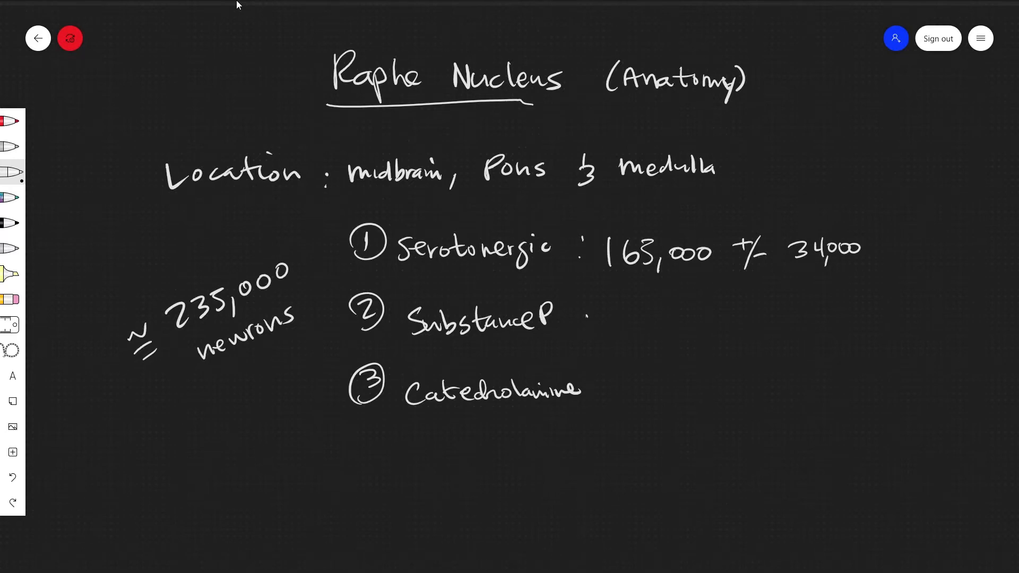
# - Add the Substance P counts '74,000' and '17,600'
pyautogui.moveTo(618, 309)
pyautogui.mouseDown()
pyautogui.moveTo(629, 335)
pyautogui.moveTo(650, 323)
pyautogui.mouseUp()
pyautogui.moveTo(650, 306); pyautogui.dragTo(656, 338)
pyautogui.moveTo(668, 316); pyautogui.dragTo(690, 330)
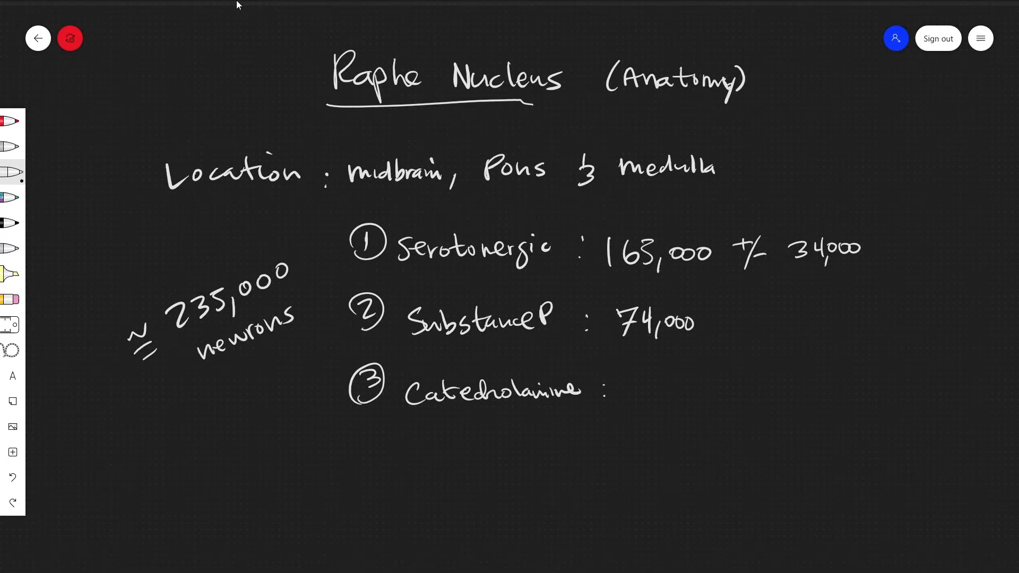
pyautogui.moveTo(791, 312); pyautogui.dragTo(794, 335)
pyautogui.moveTo(800, 311)
pyautogui.mouseDown()
pyautogui.moveTo(808, 333)
pyautogui.moveTo(850, 324)
pyautogui.mouseUp()
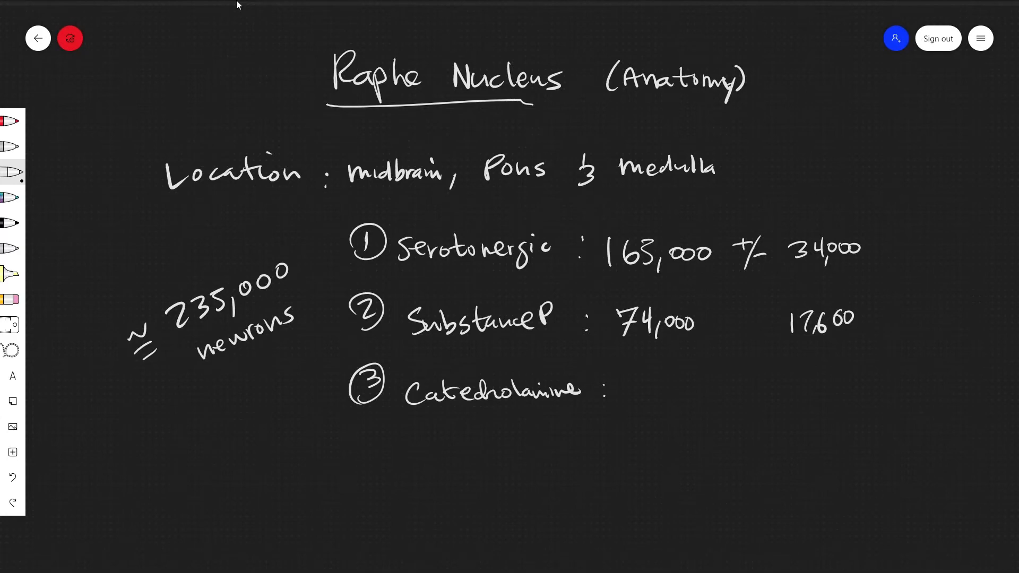
# - Add the catecholamine counts '5,600' and '3,400'
pyautogui.moveTo(646, 386)
pyautogui.mouseDown()
pyautogui.moveTo(638, 399)
pyautogui.moveTo(656, 410)
pyautogui.moveTo(685, 396)
pyautogui.mouseUp()
pyautogui.moveTo(701, 382); pyautogui.dragTo(697, 392)
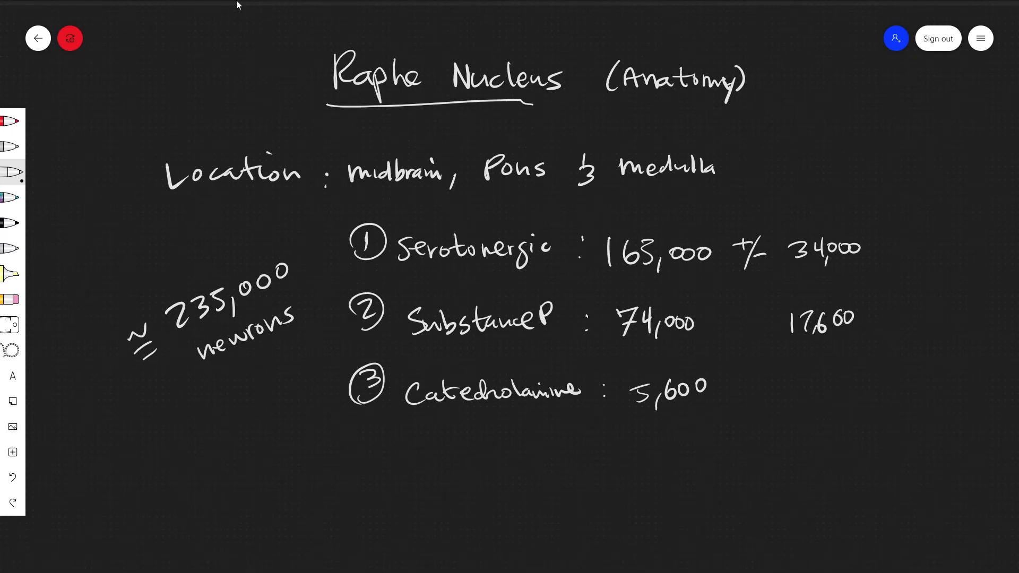
pyautogui.moveTo(786, 383)
pyautogui.mouseDown()
pyautogui.moveTo(797, 403)
pyautogui.moveTo(829, 401)
pyautogui.moveTo(824, 392)
pyautogui.mouseUp()
pyautogui.moveTo(841, 381)
pyautogui.mouseDown()
pyautogui.moveTo(839, 396)
pyautogui.moveTo(803, 413)
pyautogui.mouseUp()
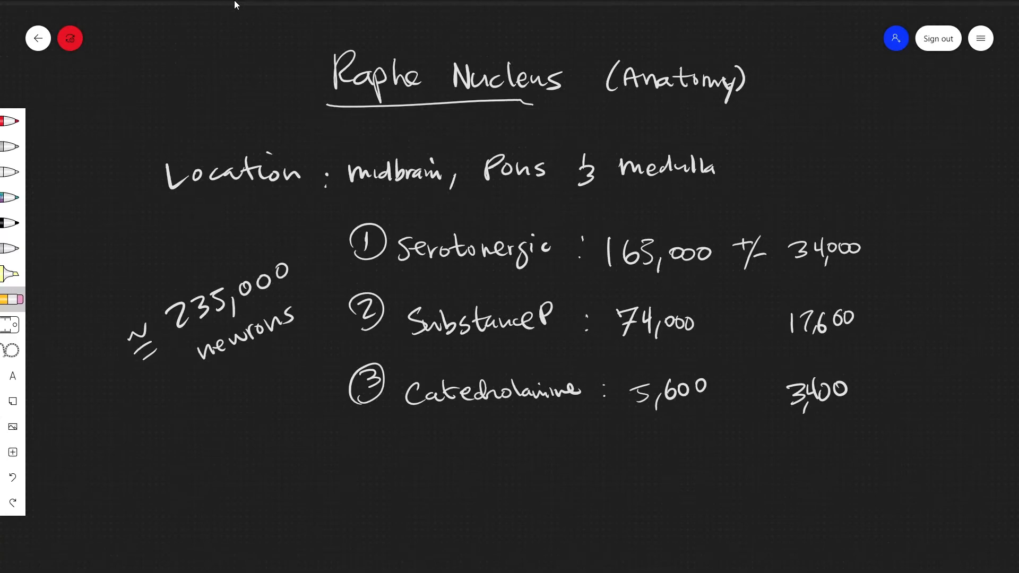
# - Erase all the notes below the title with the eraser
pyautogui.click(13, 299)
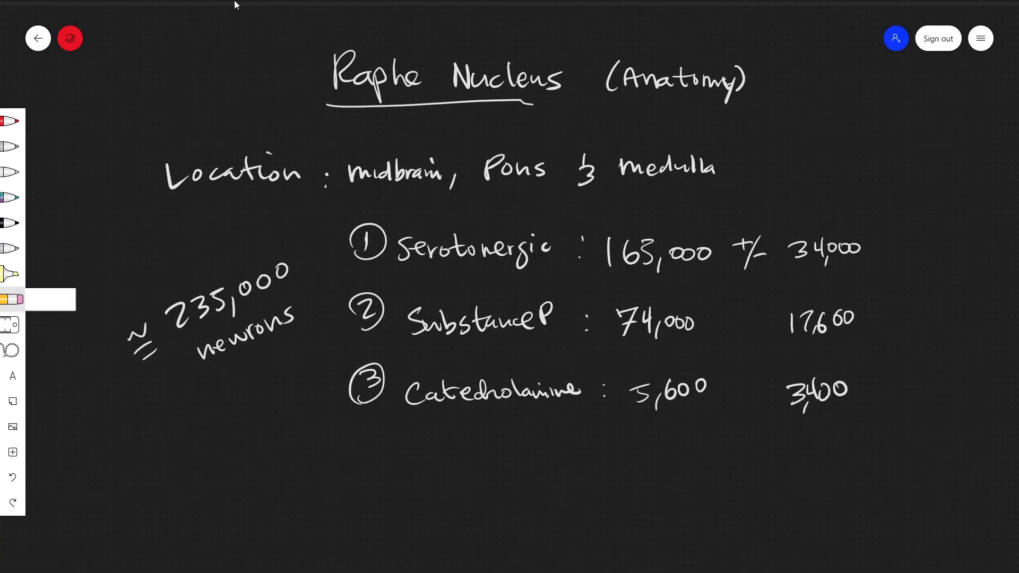
pyautogui.moveTo(143, 191); pyautogui.dragTo(676, 175)
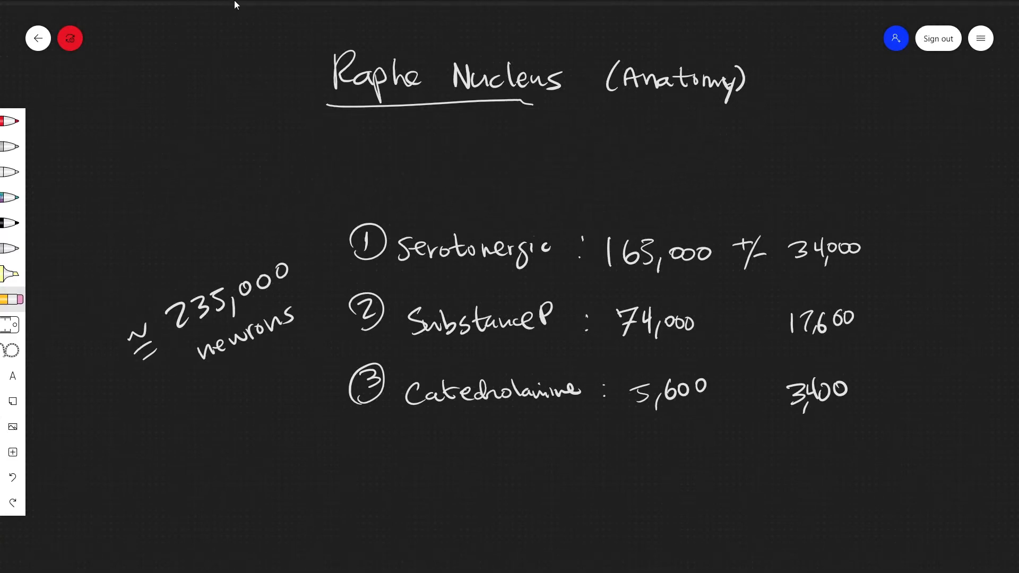
pyautogui.moveTo(207, 290)
pyautogui.mouseDown()
pyautogui.moveTo(478, 240)
pyautogui.moveTo(721, 296)
pyautogui.moveTo(167, 331)
pyautogui.moveTo(502, 334)
pyautogui.moveTo(375, 404)
pyautogui.moveTo(842, 378)
pyautogui.moveTo(844, 319)
pyautogui.mouseUp()
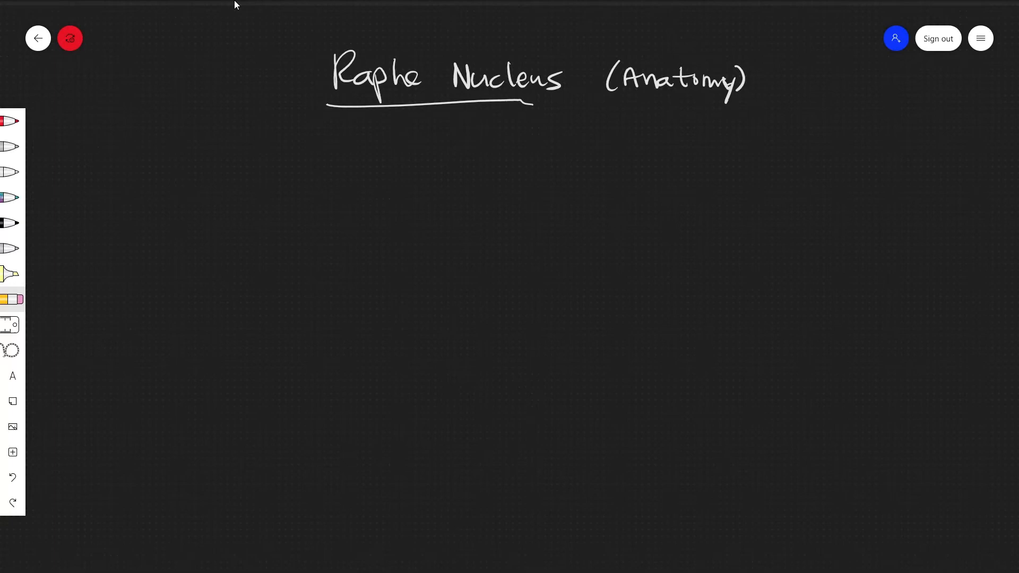
# - Write a 'Blood Supply' heading in light grey pen
pyautogui.click(12, 172)
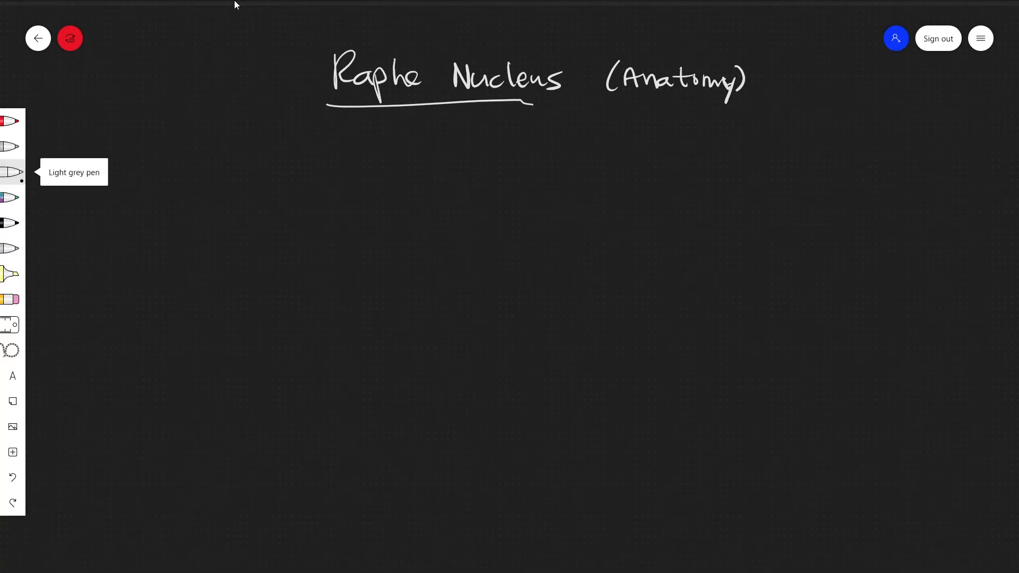
pyautogui.moveTo(107, 162)
pyautogui.mouseDown()
pyautogui.moveTo(113, 192)
pyautogui.moveTo(127, 195)
pyautogui.mouseUp()
pyautogui.moveTo(132, 164)
pyautogui.mouseDown()
pyautogui.moveTo(135, 189)
pyautogui.moveTo(152, 189)
pyautogui.mouseUp()
pyautogui.moveTo(163, 175)
pyautogui.mouseDown()
pyautogui.moveTo(156, 190)
pyautogui.moveTo(180, 164)
pyautogui.moveTo(204, 188)
pyautogui.mouseUp()
pyautogui.moveTo(221, 177); pyautogui.dragTo(239, 205)
pyautogui.moveTo(239, 177); pyautogui.dragTo(255, 196)
pyautogui.moveTo(255, 173)
pyautogui.mouseDown()
pyautogui.moveTo(263, 188)
pyautogui.moveTo(289, 176)
pyautogui.mouseUp()
pyautogui.moveTo(288, 174); pyautogui.dragTo(284, 201)
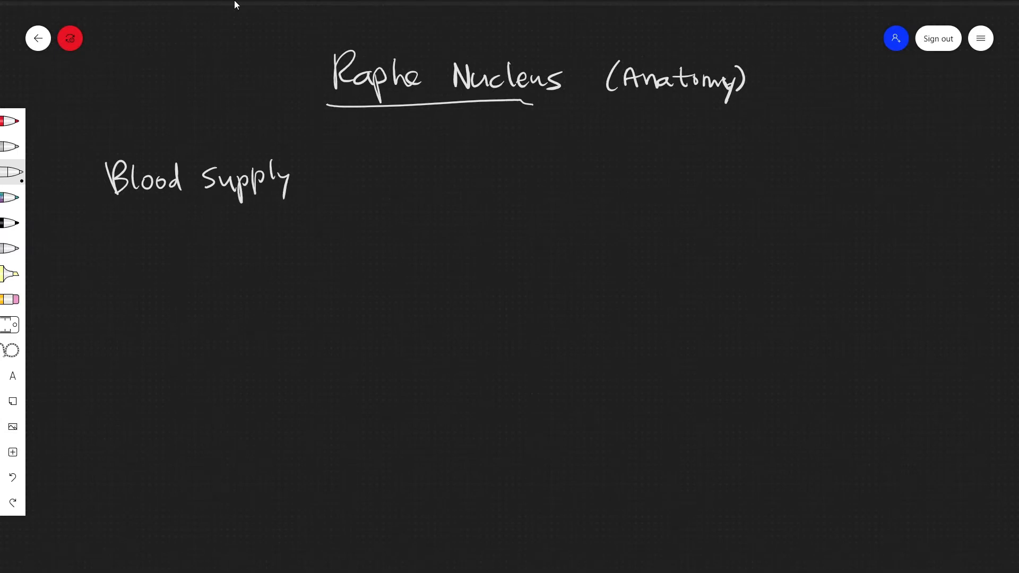
# - Add a dashed 'Basilar Artery' entry under Blood Supply
pyautogui.moveTo(234, 254); pyautogui.dragTo(338, 258)
pyautogui.moveTo(355, 228)
pyautogui.mouseDown()
pyautogui.moveTo(355, 256)
pyautogui.moveTo(425, 228)
pyautogui.mouseUp()
pyautogui.moveTo(425, 229)
pyautogui.mouseDown()
pyautogui.moveTo(433, 250)
pyautogui.moveTo(455, 250)
pyautogui.mouseUp()
pyautogui.moveTo(450, 237)
pyautogui.mouseDown()
pyautogui.moveTo(480, 249)
pyautogui.moveTo(487, 267)
pyautogui.mouseUp()
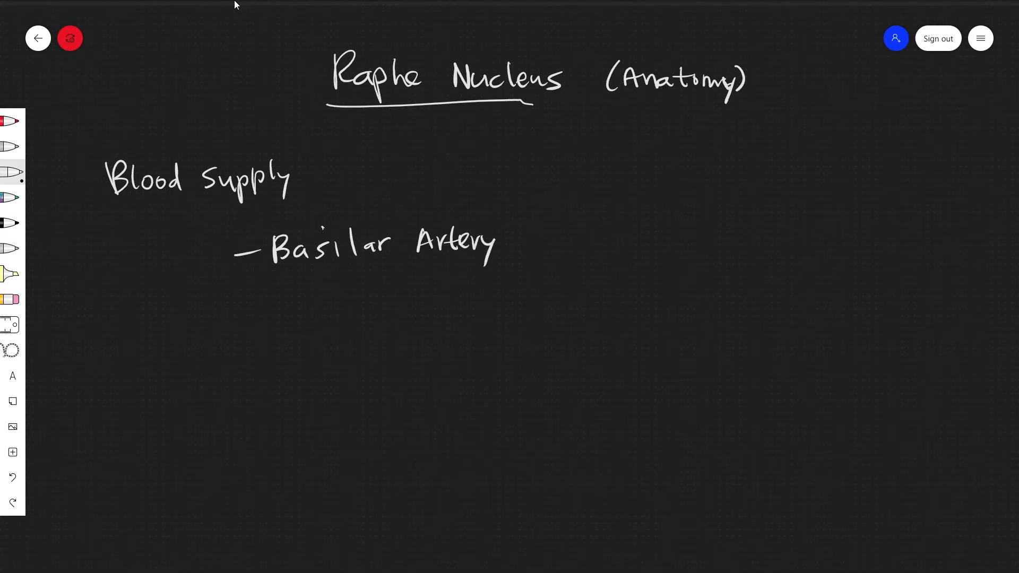
# - Add a second dashed 'Anterior … Artery' entry below
pyautogui.moveTo(241, 308); pyautogui.dragTo(287, 285)
pyautogui.moveTo(287, 285)
pyautogui.mouseDown()
pyautogui.moveTo(296, 309)
pyautogui.moveTo(325, 306)
pyautogui.mouseUp()
pyautogui.moveTo(325, 296); pyautogui.dragTo(365, 302)
pyautogui.moveTo(373, 295)
pyautogui.mouseDown()
pyautogui.moveTo(425, 284)
pyautogui.moveTo(438, 298)
pyautogui.mouseUp()
pyautogui.moveTo(434, 292); pyautogui.dragTo(451, 296)
pyautogui.moveTo(453, 283)
pyautogui.mouseDown()
pyautogui.moveTo(480, 293)
pyautogui.moveTo(484, 310)
pyautogui.mouseUp()
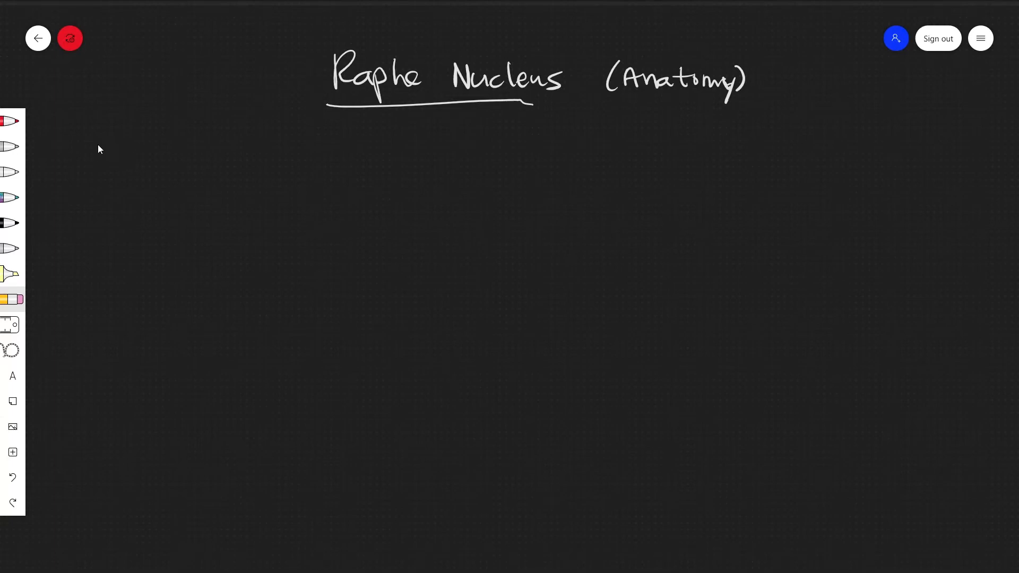
# - Switch to the white pen via keyboard shortcuts
pyautogui.press('4')
pyautogui.press('3')
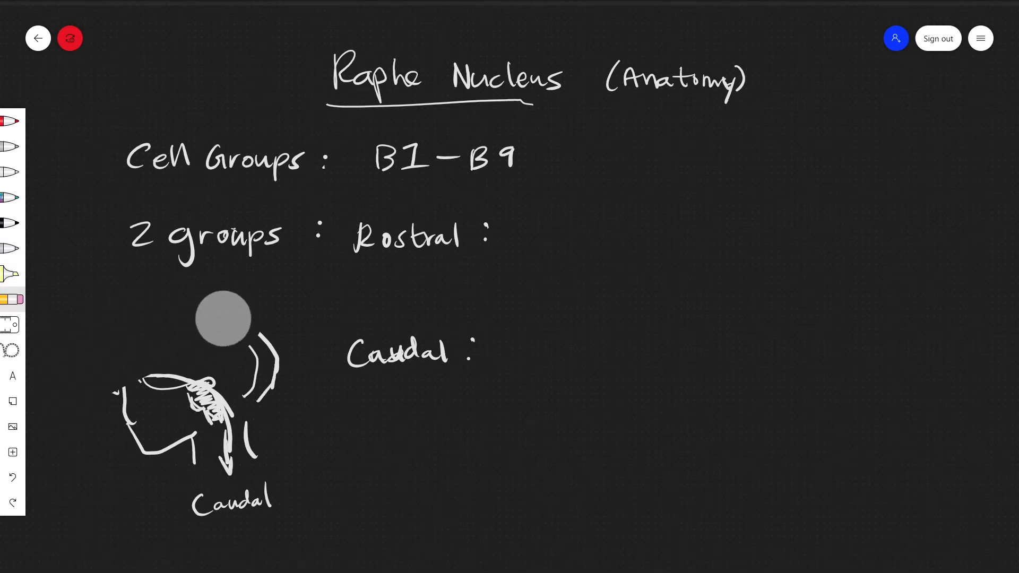
# - Erase the head sketch and begin the caudal list with nRaphe Magnus
pyautogui.moveTo(183, 332)
pyautogui.mouseDown()
pyautogui.moveTo(263, 382)
pyautogui.moveTo(219, 514)
pyautogui.moveTo(224, 450)
pyautogui.moveTo(136, 390)
pyautogui.moveTo(175, 454)
pyautogui.moveTo(199, 382)
pyautogui.moveTo(223, 407)
pyautogui.mouseUp()
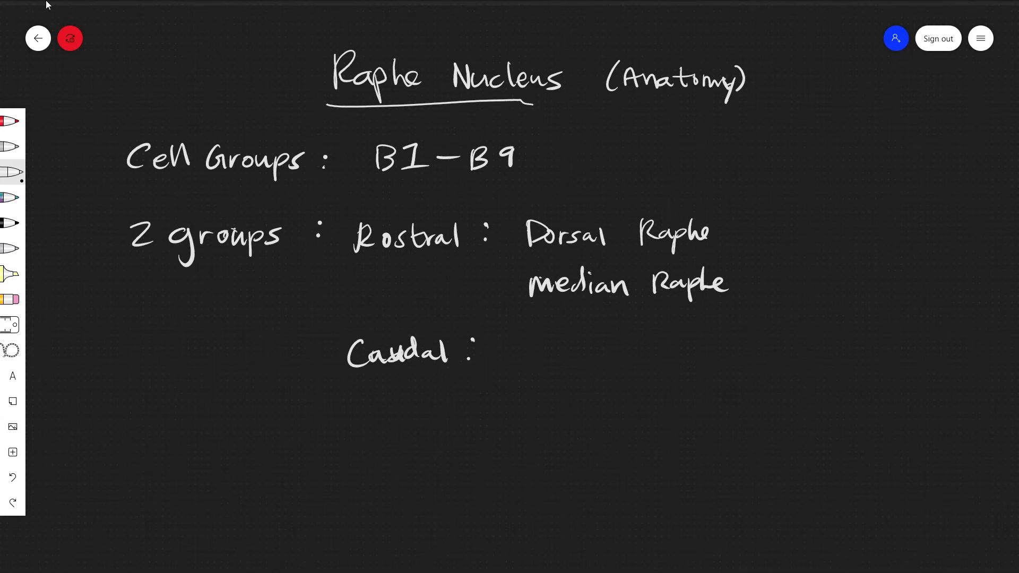
pyautogui.moveTo(520, 358); pyautogui.dragTo(538, 384)
pyautogui.moveTo(550, 345)
pyautogui.mouseDown()
pyautogui.moveTo(562, 374)
pyautogui.moveTo(590, 380)
pyautogui.moveTo(670, 365)
pyautogui.moveTo(688, 368)
pyautogui.moveTo(700, 388)
pyautogui.moveTo(720, 368)
pyautogui.moveTo(745, 370)
pyautogui.mouseUp()
# - Write 'nRaphe Pallidus' on the next caudal line
pyautogui.moveTo(531, 414)
pyautogui.mouseDown()
pyautogui.moveTo(545, 431)
pyautogui.moveTo(589, 425)
pyautogui.mouseUp()
pyautogui.moveTo(589, 413)
pyautogui.mouseDown()
pyautogui.moveTo(600, 434)
pyautogui.moveTo(605, 403)
pyautogui.mouseUp()
pyautogui.moveTo(603, 410)
pyautogui.mouseDown()
pyautogui.moveTo(623, 425)
pyautogui.moveTo(675, 433)
pyautogui.mouseUp()
pyautogui.moveTo(670, 403)
pyautogui.mouseDown()
pyautogui.moveTo(683, 422)
pyautogui.moveTo(707, 424)
pyautogui.mouseUp()
pyautogui.moveTo(711, 410); pyautogui.dragTo(754, 424)
pyautogui.moveTo(752, 411); pyautogui.dragTo(762, 425)
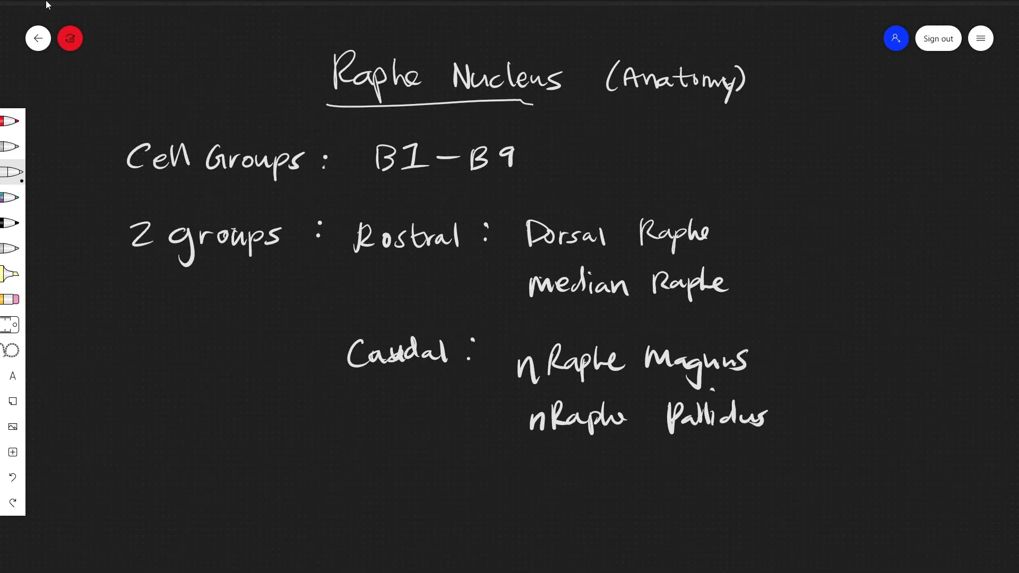
# - Write 'nRaphe Obscurus' on the last caudal line
pyautogui.moveTo(528, 471)
pyautogui.mouseDown()
pyautogui.moveTo(542, 489)
pyautogui.moveTo(585, 482)
pyautogui.mouseUp()
pyautogui.moveTo(584, 472); pyautogui.dragTo(593, 495)
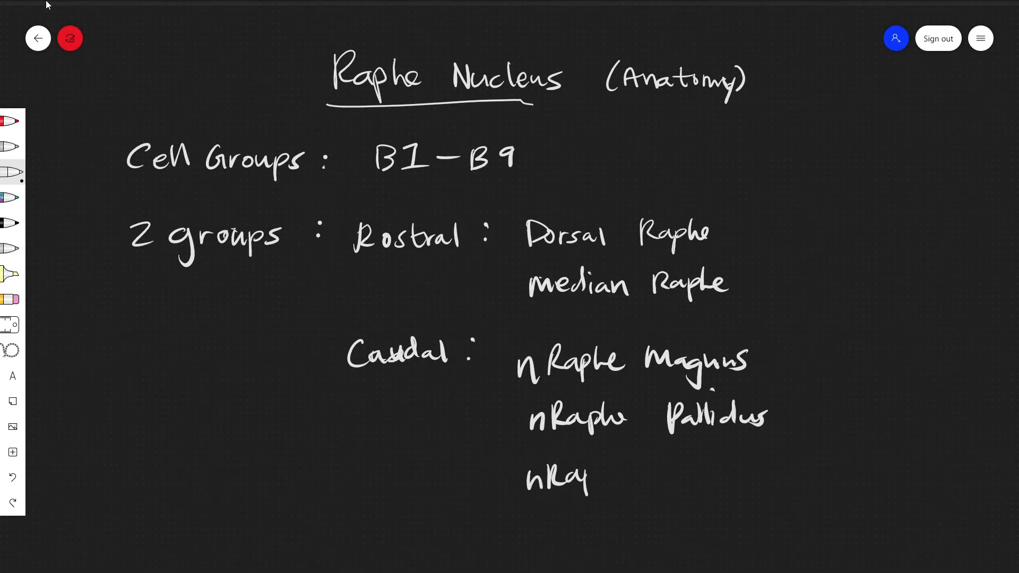
pyautogui.moveTo(606, 458)
pyautogui.mouseDown()
pyautogui.moveTo(602, 483)
pyautogui.moveTo(621, 479)
pyautogui.mouseUp()
pyautogui.moveTo(622, 475); pyautogui.dragTo(774, 476)
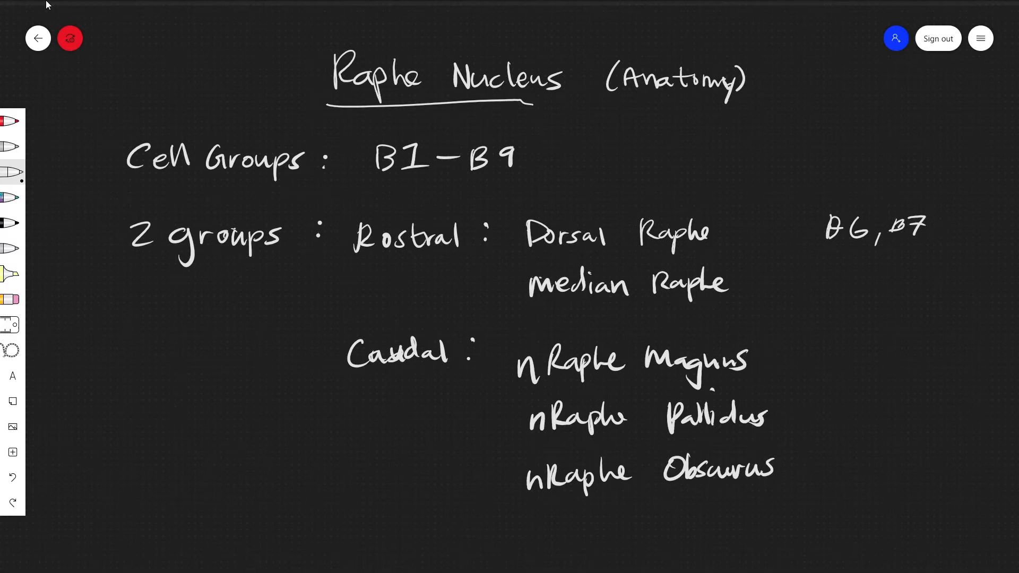
# - Write 'B5, B8' beside median Raphe and 'B3', 'B2', 'B1' beside Magnus, Pallidus, Obscurus
pyautogui.moveTo(831, 265)
pyautogui.mouseDown()
pyautogui.moveTo(832, 286)
pyautogui.moveTo(869, 296)
pyautogui.moveTo(910, 287)
pyautogui.mouseUp()
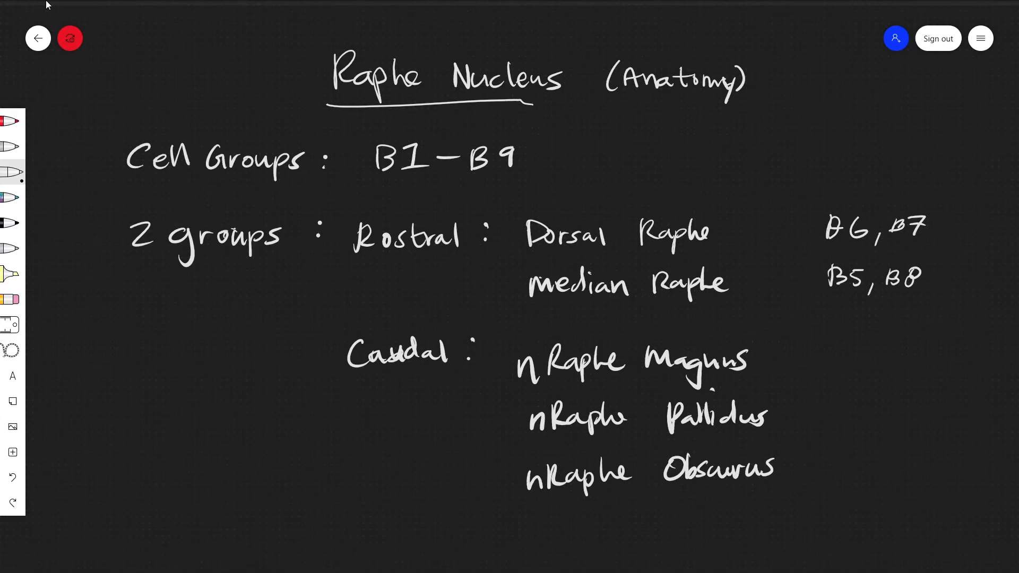
pyautogui.moveTo(831, 356)
pyautogui.mouseDown()
pyautogui.moveTo(832, 375)
pyautogui.moveTo(859, 379)
pyautogui.mouseUp()
pyautogui.moveTo(831, 409)
pyautogui.mouseDown()
pyautogui.moveTo(830, 435)
pyautogui.moveTo(875, 429)
pyautogui.mouseUp()
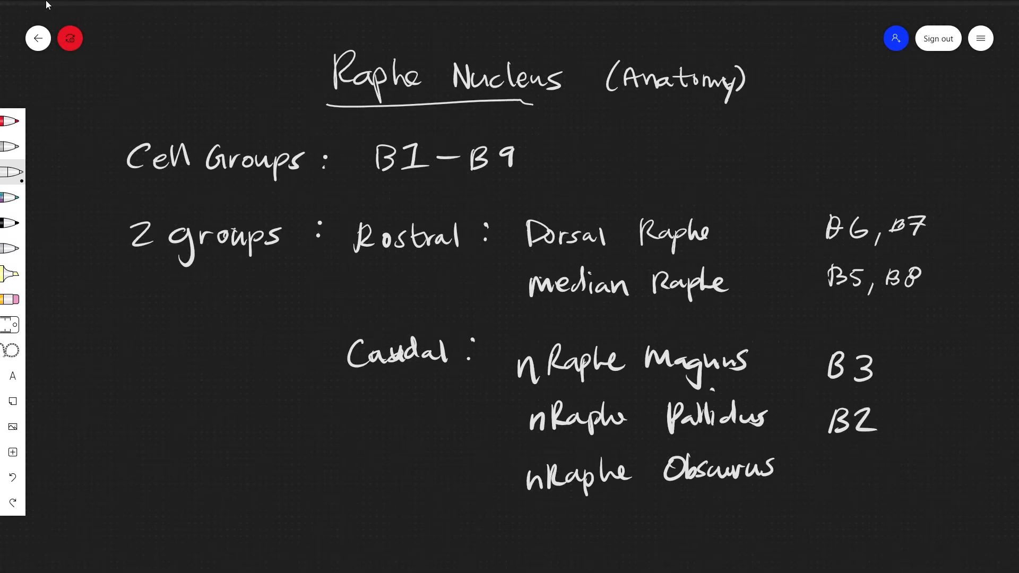
pyautogui.moveTo(831, 462)
pyautogui.mouseDown()
pyautogui.moveTo(829, 489)
pyautogui.moveTo(869, 460)
pyautogui.mouseUp()
pyautogui.moveTo(861, 462)
pyautogui.mouseDown()
pyautogui.moveTo(862, 483)
pyautogui.moveTo(876, 479)
pyautogui.mouseUp()
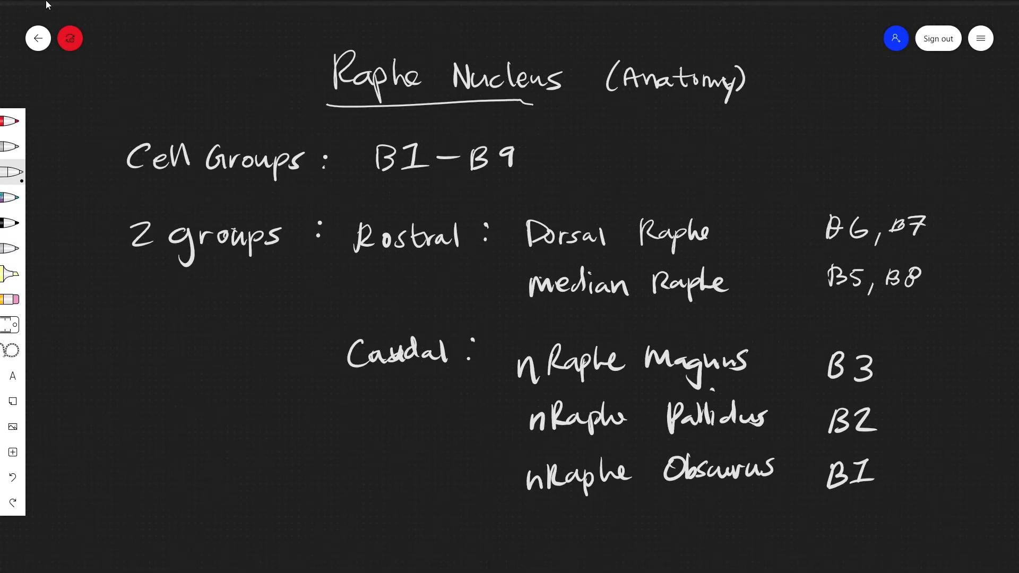
# - Toggle the ruler on and off, then pick the white pen
pyautogui.press('r')
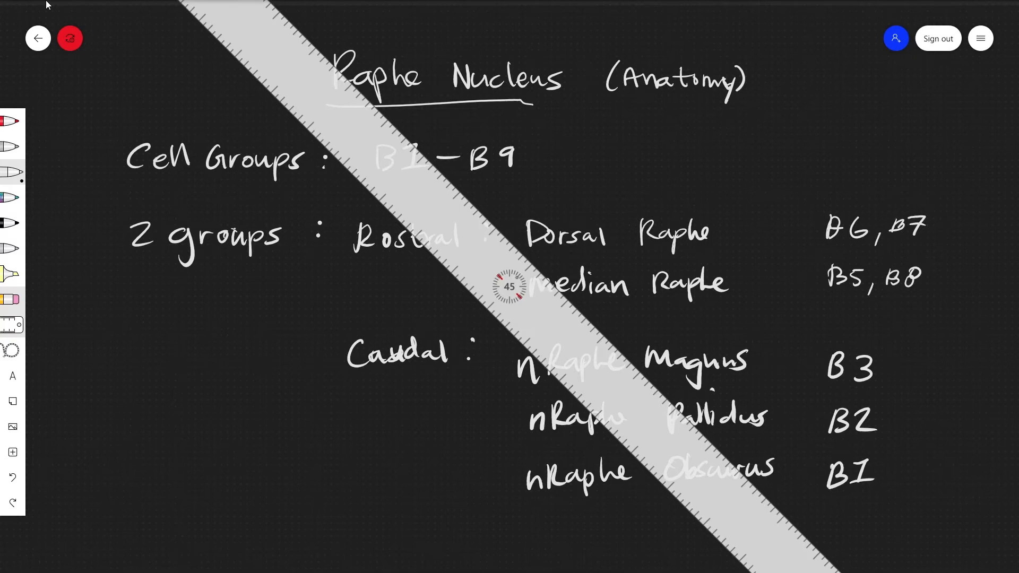
pyautogui.press('r')
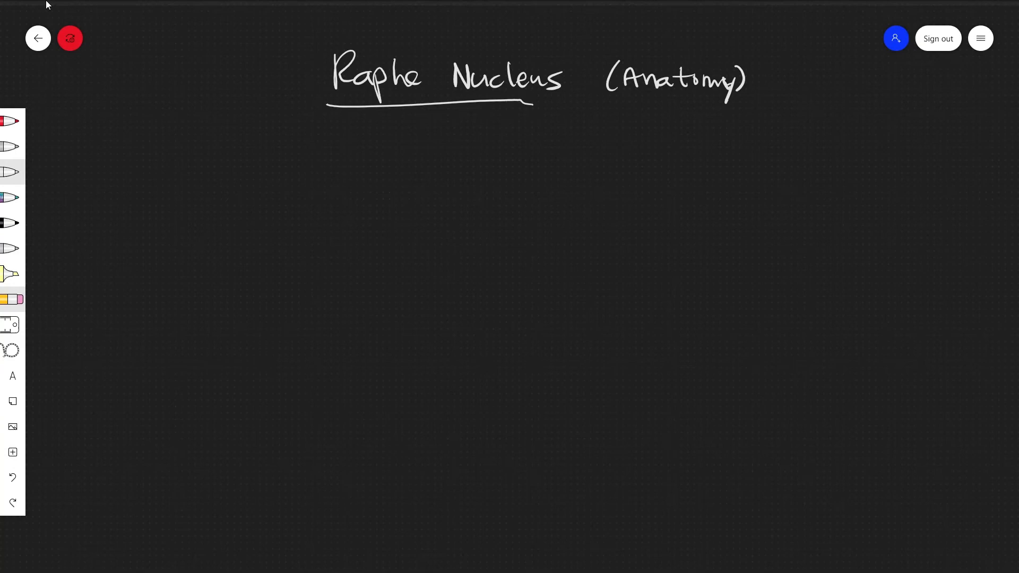
pyautogui.click(13, 172)
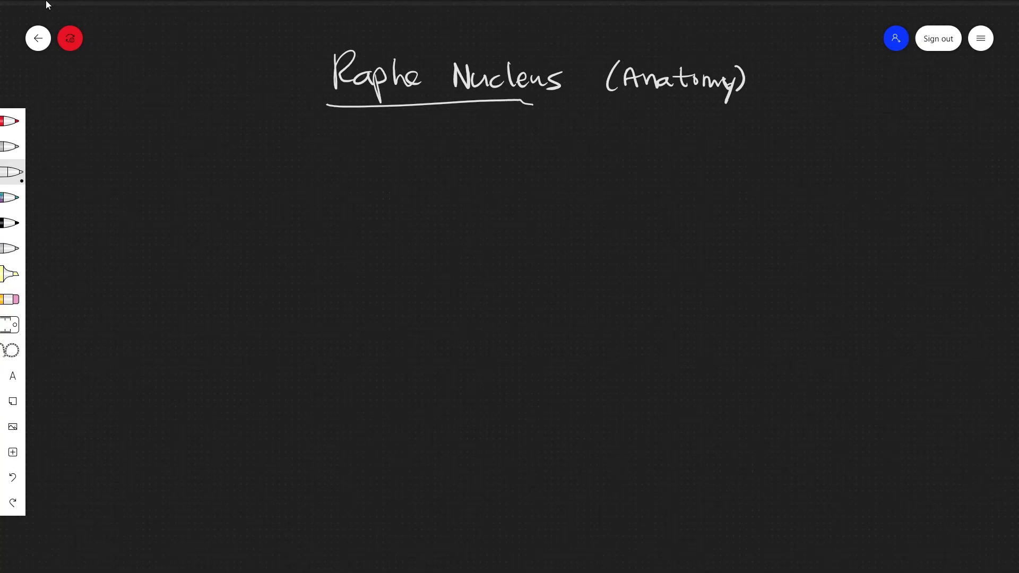
# - Write 'Efferent' heading with 'Dorsal' and 'median' below it
pyautogui.moveTo(171, 155); pyautogui.dragTo(188, 185)
pyautogui.moveTo(209, 150)
pyautogui.mouseDown()
pyautogui.moveTo(199, 183)
pyautogui.moveTo(271, 178)
pyautogui.moveTo(282, 166)
pyautogui.mouseUp()
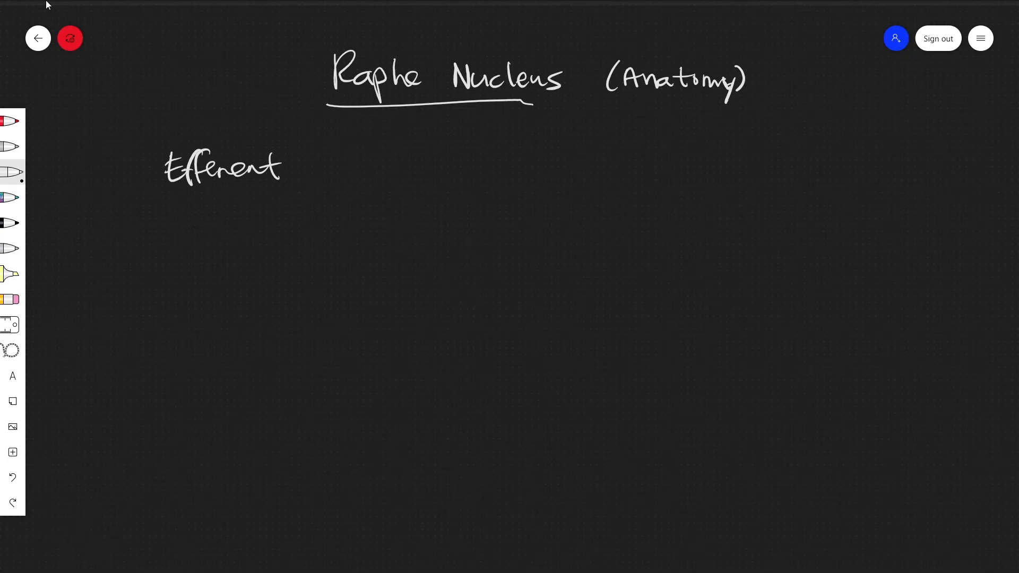
pyautogui.moveTo(244, 230)
pyautogui.mouseDown()
pyautogui.moveTo(248, 259)
pyautogui.moveTo(315, 253)
pyautogui.mouseUp()
pyautogui.moveTo(320, 232); pyautogui.dragTo(323, 253)
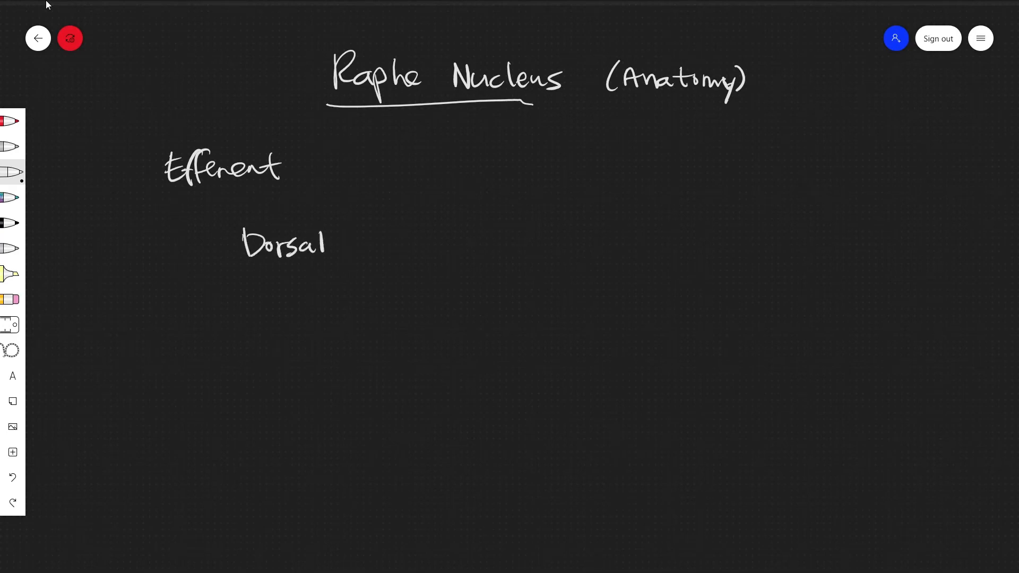
pyautogui.moveTo(247, 367)
pyautogui.mouseDown()
pyautogui.moveTo(266, 389)
pyautogui.moveTo(289, 383)
pyautogui.moveTo(304, 357)
pyautogui.moveTo(349, 379)
pyautogui.mouseUp()
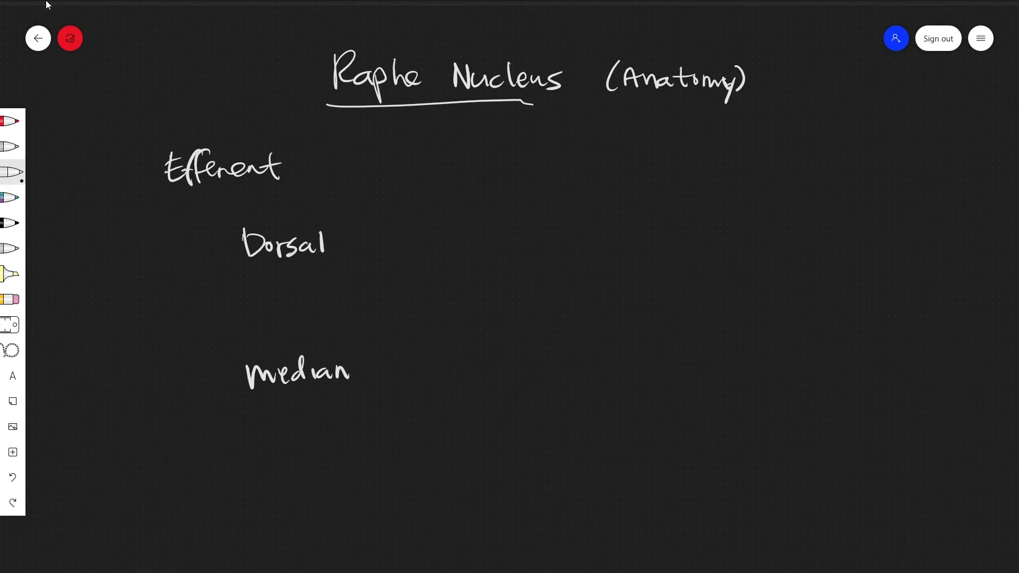
# - Join Dorsal and median with a brace labelled 'Rostral'
pyautogui.moveTo(231, 262); pyautogui.dragTo(234, 372)
pyautogui.moveTo(214, 306)
pyautogui.mouseDown()
pyautogui.moveTo(228, 323)
pyautogui.moveTo(247, 323)
pyautogui.mouseUp()
pyautogui.moveTo(253, 303)
pyautogui.mouseDown()
pyautogui.moveTo(256, 325)
pyautogui.moveTo(282, 320)
pyautogui.mouseUp()
pyautogui.moveTo(285, 299); pyautogui.dragTo(288, 322)
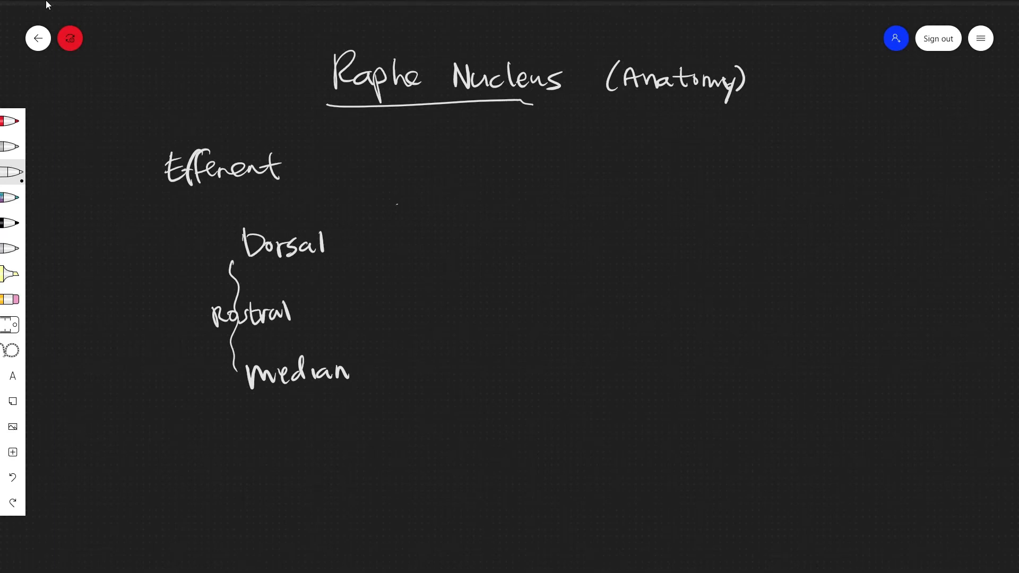
# - List 'cerebral cortex' and 'neo striatum' as dorsal raphe targets
pyautogui.moveTo(420, 185)
pyautogui.mouseDown()
pyautogui.moveTo(414, 198)
pyautogui.moveTo(446, 200)
pyautogui.mouseUp()
pyautogui.moveTo(448, 191); pyautogui.dragTo(479, 197)
pyautogui.moveTo(488, 179)
pyautogui.mouseDown()
pyautogui.moveTo(493, 200)
pyautogui.moveTo(532, 200)
pyautogui.mouseUp()
pyautogui.moveTo(535, 189)
pyautogui.mouseDown()
pyautogui.moveTo(542, 200)
pyautogui.moveTo(561, 193)
pyautogui.mouseUp()
pyautogui.moveTo(567, 185)
pyautogui.mouseDown()
pyautogui.moveTo(580, 194)
pyautogui.moveTo(570, 197)
pyautogui.mouseUp()
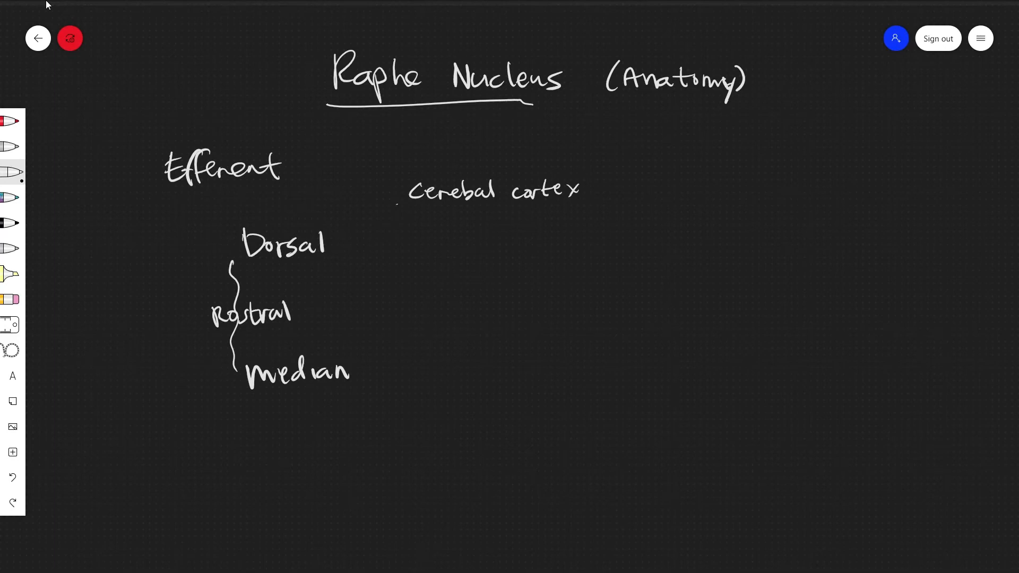
pyautogui.moveTo(411, 217); pyautogui.dragTo(438, 224)
pyautogui.moveTo(435, 220); pyautogui.dragTo(475, 229)
pyautogui.moveTo(473, 219); pyautogui.dragTo(546, 225)
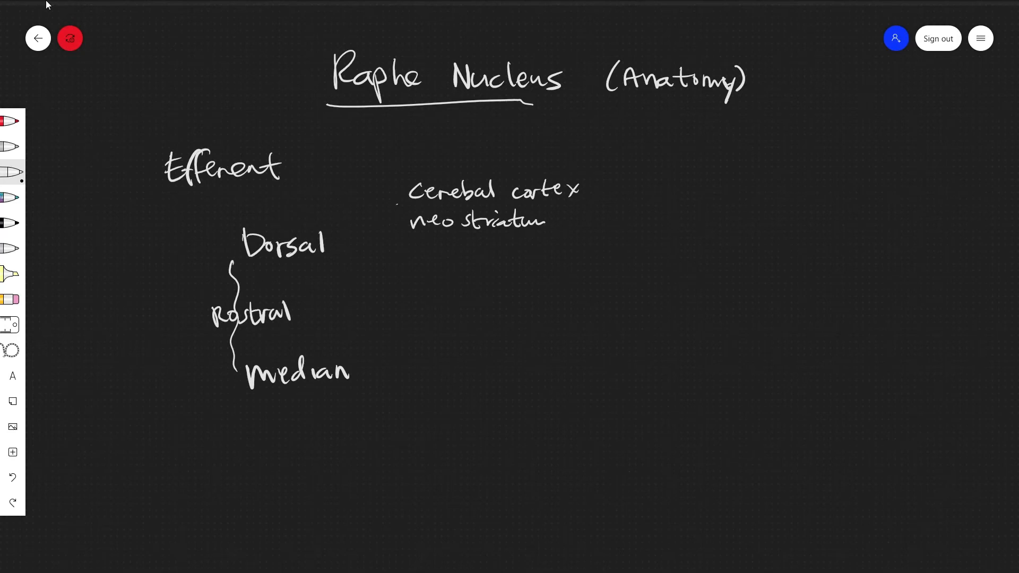
# - Add 'Amygdala' and 'Substantia Nigra' to the target list
pyautogui.moveTo(419, 255)
pyautogui.mouseDown()
pyautogui.moveTo(432, 243)
pyautogui.moveTo(477, 254)
pyautogui.moveTo(490, 240)
pyautogui.moveTo(504, 250)
pyautogui.mouseUp()
pyautogui.moveTo(498, 246); pyautogui.dragTo(516, 252)
pyautogui.moveTo(523, 243); pyautogui.dragTo(530, 250)
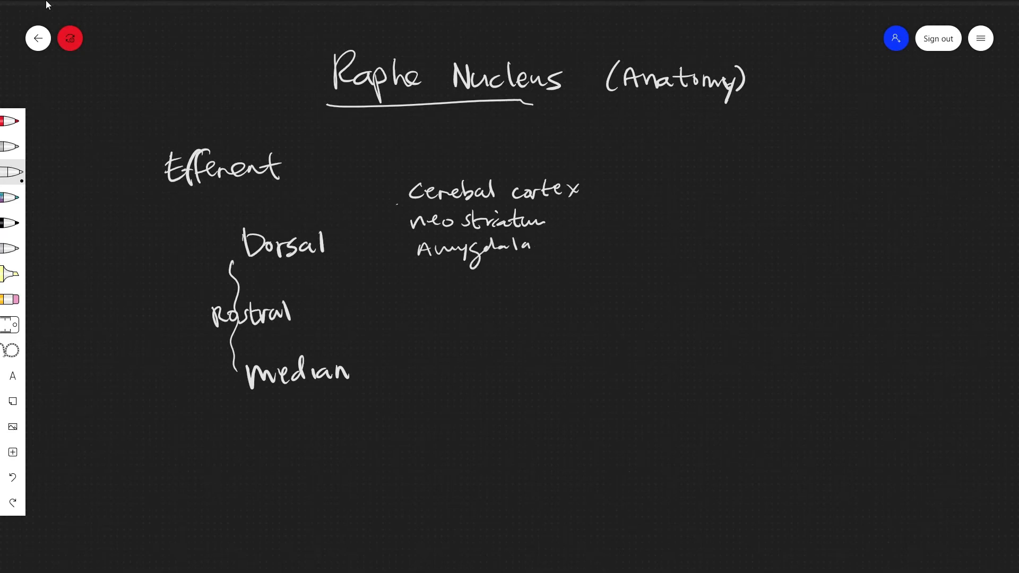
pyautogui.moveTo(429, 271)
pyautogui.mouseDown()
pyautogui.moveTo(420, 289)
pyautogui.moveTo(471, 282)
pyautogui.mouseUp()
pyautogui.moveTo(476, 266)
pyautogui.mouseDown()
pyautogui.moveTo(474, 285)
pyautogui.moveTo(532, 282)
pyautogui.moveTo(553, 267)
pyautogui.moveTo(563, 294)
pyautogui.mouseUp()
pyautogui.moveTo(569, 271); pyautogui.dragTo(583, 279)
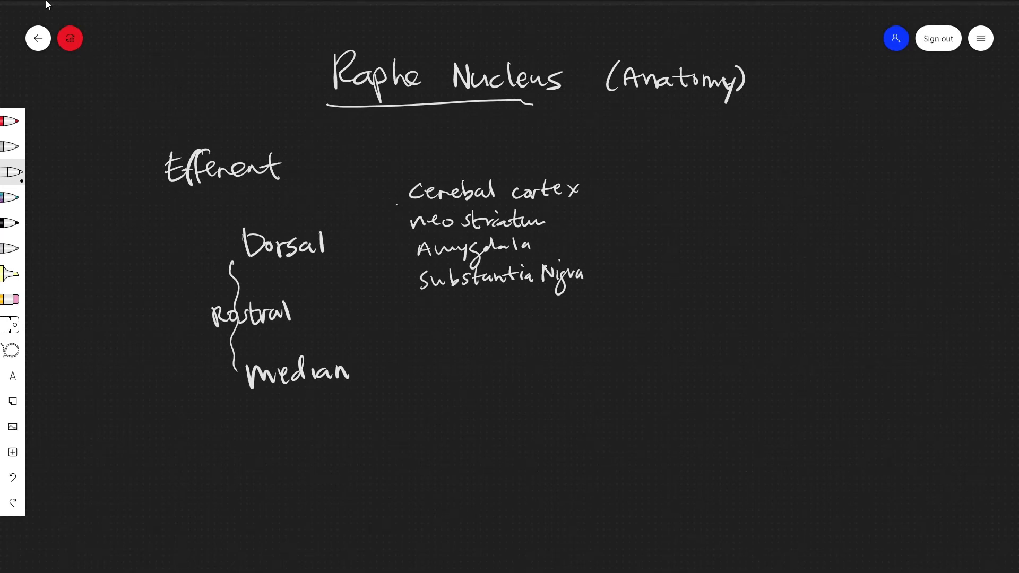
# - Add 'Pons', 'Hippo.' and 'LC', then brace the list to Dorsal
pyautogui.moveTo(422, 299)
pyautogui.mouseDown()
pyautogui.moveTo(430, 315)
pyautogui.moveTo(463, 310)
pyautogui.moveTo(428, 339)
pyautogui.mouseUp()
pyautogui.moveTo(429, 330); pyautogui.dragTo(446, 339)
pyautogui.moveTo(454, 330)
pyautogui.mouseDown()
pyautogui.moveTo(462, 350)
pyautogui.moveTo(489, 333)
pyautogui.mouseUp()
pyautogui.click(495, 328)
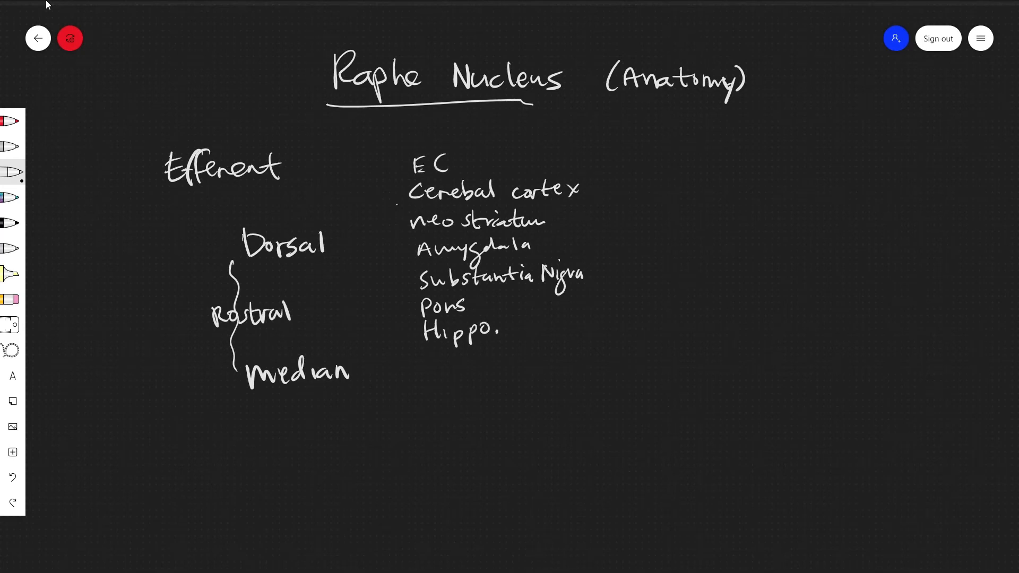
pyautogui.moveTo(420, 132)
pyautogui.mouseDown()
pyautogui.moveTo(420, 147)
pyautogui.moveTo(448, 149)
pyautogui.mouseUp()
pyautogui.moveTo(378, 174)
pyautogui.mouseDown()
pyautogui.moveTo(351, 252)
pyautogui.moveTo(366, 309)
pyautogui.mouseUp()
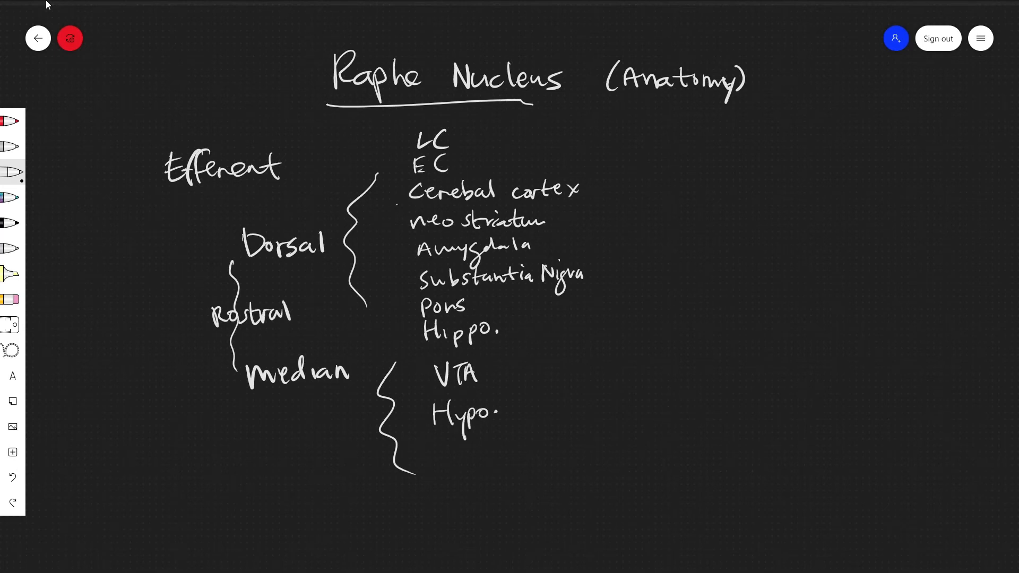
# - Write 'Th.' and 'Hippo' below Hypo. in median's list
pyautogui.moveTo(438, 448); pyautogui.dragTo(460, 444)
pyautogui.moveTo(451, 442)
pyautogui.mouseDown()
pyautogui.moveTo(453, 463)
pyautogui.moveTo(470, 462)
pyautogui.mouseUp()
pyautogui.moveTo(474, 457); pyautogui.dragTo(447, 507)
pyautogui.moveTo(445, 491)
pyautogui.mouseDown()
pyautogui.moveTo(461, 491)
pyautogui.moveTo(462, 506)
pyautogui.mouseUp()
pyautogui.moveTo(470, 489)
pyautogui.mouseDown()
pyautogui.moveTo(476, 511)
pyautogui.moveTo(503, 494)
pyautogui.mouseUp()
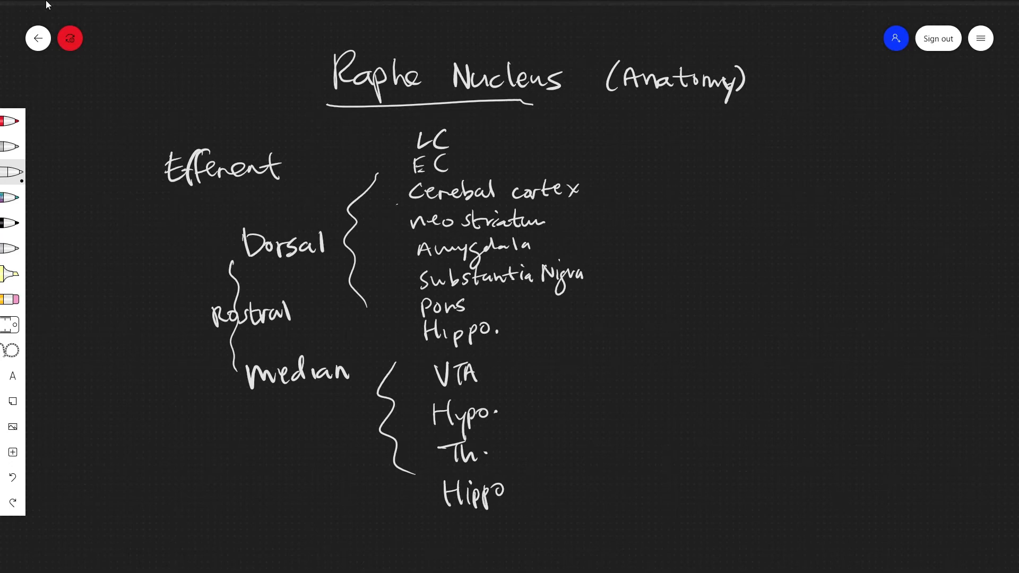
# - Add 'Cerebral cortex' at the bottom and a bracket left of Rostral
pyautogui.moveTo(459, 527)
pyautogui.mouseDown()
pyautogui.moveTo(446, 545)
pyautogui.moveTo(473, 542)
pyautogui.mouseUp()
pyautogui.moveTo(475, 532)
pyautogui.mouseDown()
pyautogui.moveTo(484, 544)
pyautogui.moveTo(500, 537)
pyautogui.mouseUp()
pyautogui.moveTo(502, 512)
pyautogui.mouseDown()
pyautogui.moveTo(510, 535)
pyautogui.moveTo(540, 534)
pyautogui.mouseUp()
pyautogui.moveTo(538, 511)
pyautogui.mouseDown()
pyautogui.moveTo(542, 536)
pyautogui.moveTo(567, 532)
pyautogui.mouseUp()
pyautogui.moveTo(569, 521); pyautogui.dragTo(582, 532)
pyautogui.moveTo(573, 519); pyautogui.dragTo(612, 525)
pyautogui.moveTo(609, 513); pyautogui.dragTo(597, 525)
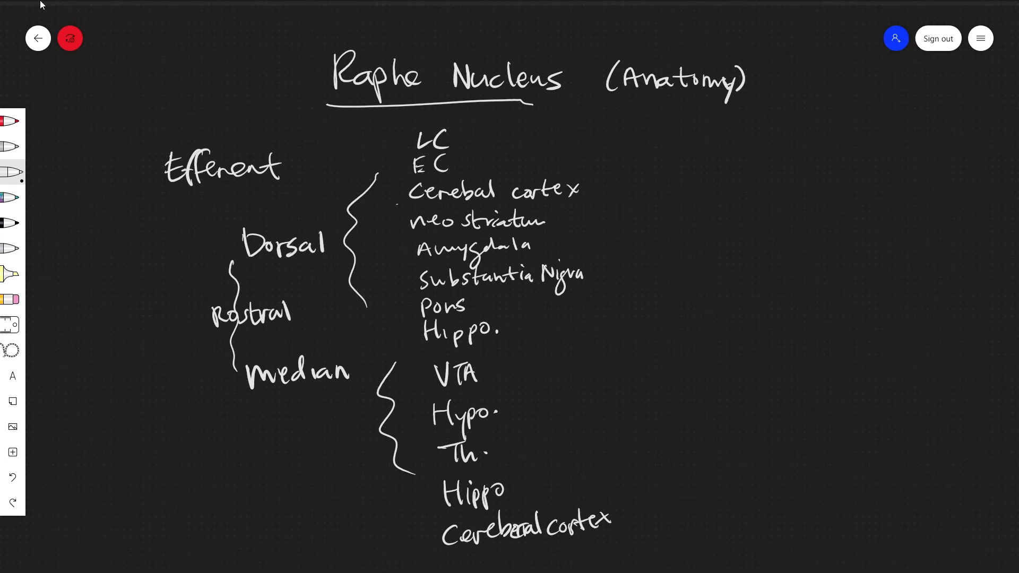
pyautogui.moveTo(164, 297); pyautogui.dragTo(190, 287)
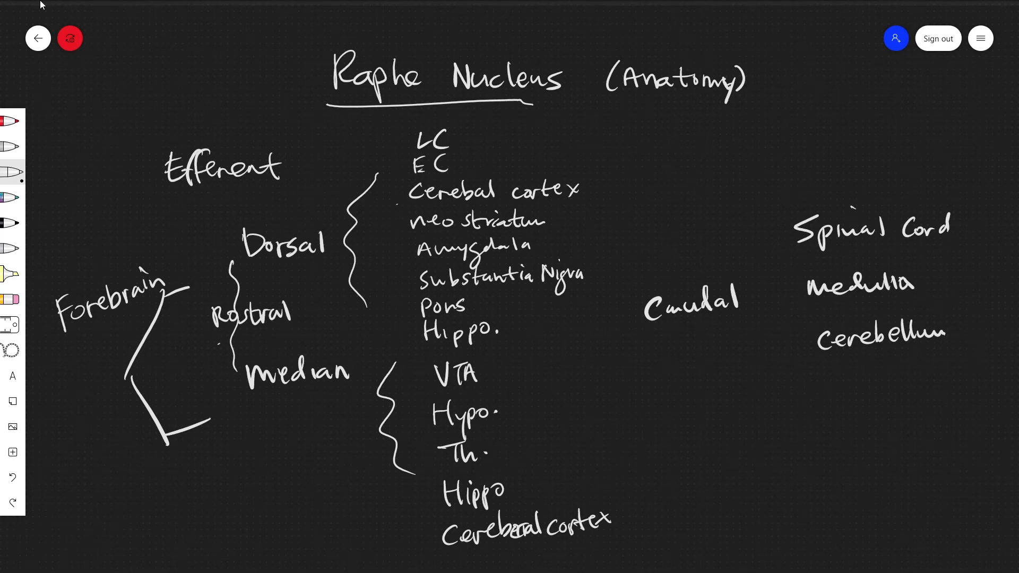
# - Underline the word Rostral with the pen
pyautogui.moveTo(220, 334)
pyautogui.mouseDown()
pyautogui.moveTo(293, 327)
pyautogui.moveTo(280, 336)
pyautogui.mouseUp()
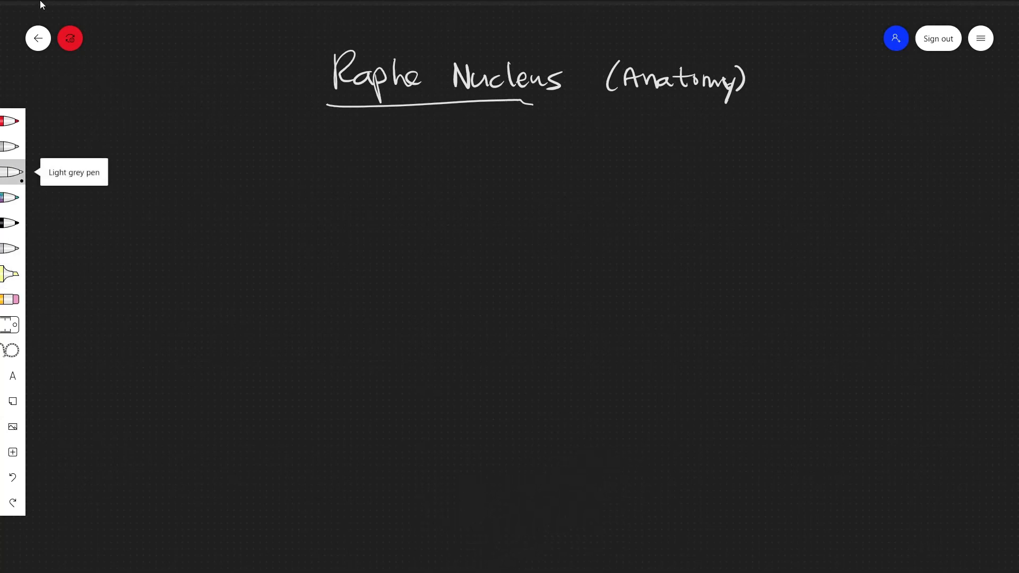
# - Keep the light grey ink and handwrite the 'Afferent:' heading with 'Rostral' beneath it
pyautogui.click(11, 172)
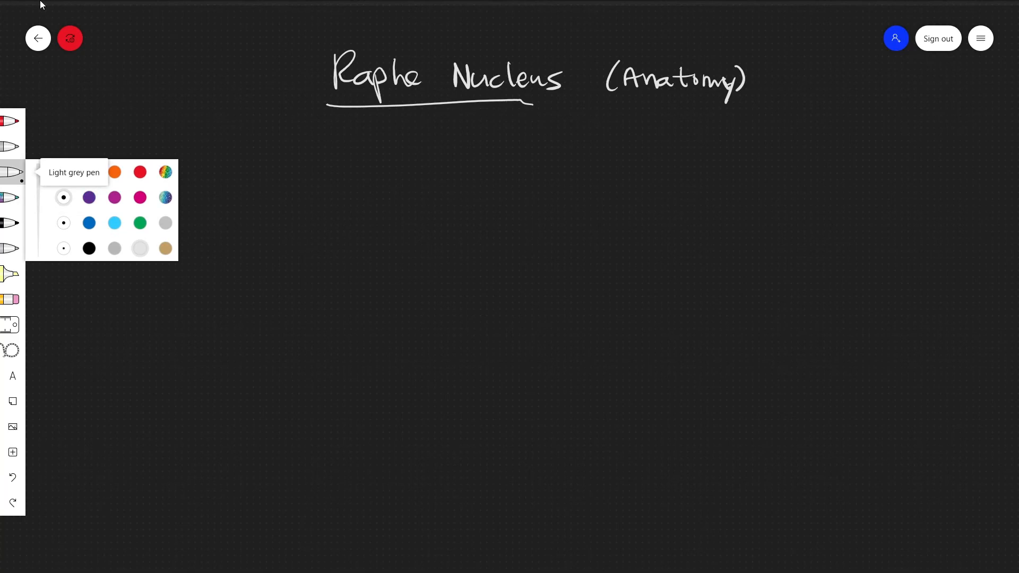
pyautogui.click(9, 172)
pyautogui.moveTo(94, 148)
pyautogui.mouseDown()
pyautogui.moveTo(99, 175)
pyautogui.moveTo(110, 159)
pyautogui.moveTo(120, 177)
pyautogui.mouseUp()
pyautogui.moveTo(112, 161); pyautogui.dragTo(214, 158)
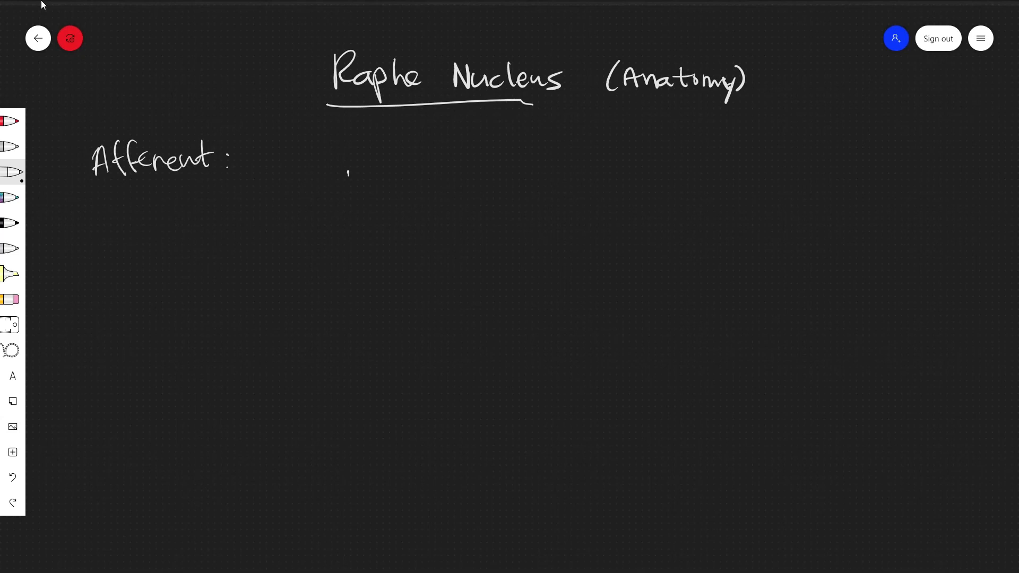
pyautogui.moveTo(225, 239)
pyautogui.mouseDown()
pyautogui.moveTo(237, 264)
pyautogui.moveTo(278, 260)
pyautogui.moveTo(298, 239)
pyautogui.mouseUp()
pyautogui.moveTo(294, 244); pyautogui.dragTo(314, 247)
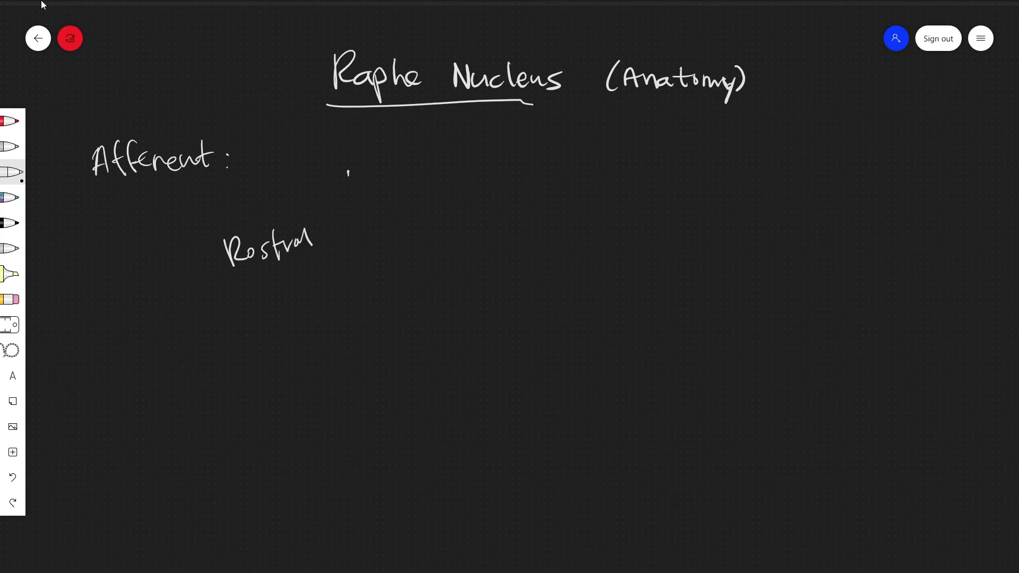
# - Write 'VTA' and 'Lateral Habenula' as the first rostral inputs on the right
pyautogui.moveTo(436, 165); pyautogui.dragTo(486, 161)
pyautogui.moveTo(478, 165)
pyautogui.mouseDown()
pyautogui.moveTo(475, 190)
pyautogui.moveTo(500, 185)
pyautogui.moveTo(495, 175)
pyautogui.mouseUp()
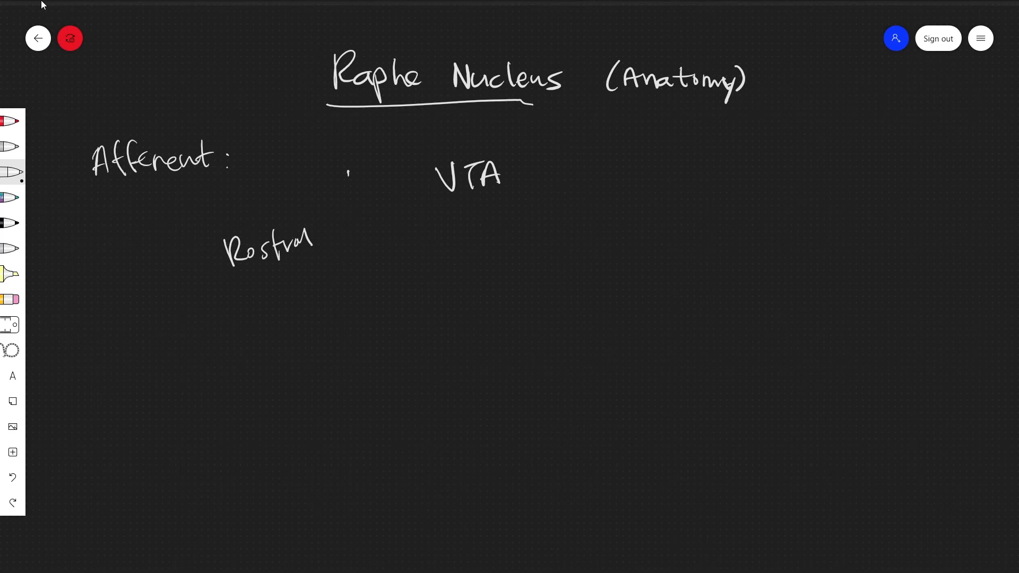
pyautogui.moveTo(440, 215)
pyautogui.mouseDown()
pyautogui.moveTo(456, 237)
pyautogui.moveTo(483, 238)
pyautogui.mouseUp()
pyautogui.moveTo(468, 223); pyautogui.dragTo(497, 223)
pyautogui.moveTo(501, 226)
pyautogui.mouseDown()
pyautogui.moveTo(507, 238)
pyautogui.moveTo(522, 231)
pyautogui.mouseUp()
pyautogui.moveTo(526, 221)
pyautogui.mouseDown()
pyautogui.moveTo(529, 231)
pyautogui.moveTo(578, 233)
pyautogui.mouseUp()
pyautogui.moveTo(577, 223); pyautogui.dragTo(614, 232)
pyautogui.moveTo(617, 210)
pyautogui.mouseDown()
pyautogui.moveTo(625, 231)
pyautogui.moveTo(669, 230)
pyautogui.mouseUp()
pyautogui.moveTo(674, 209)
pyautogui.mouseDown()
pyautogui.moveTo(677, 231)
pyautogui.moveTo(692, 228)
pyautogui.mouseUp()
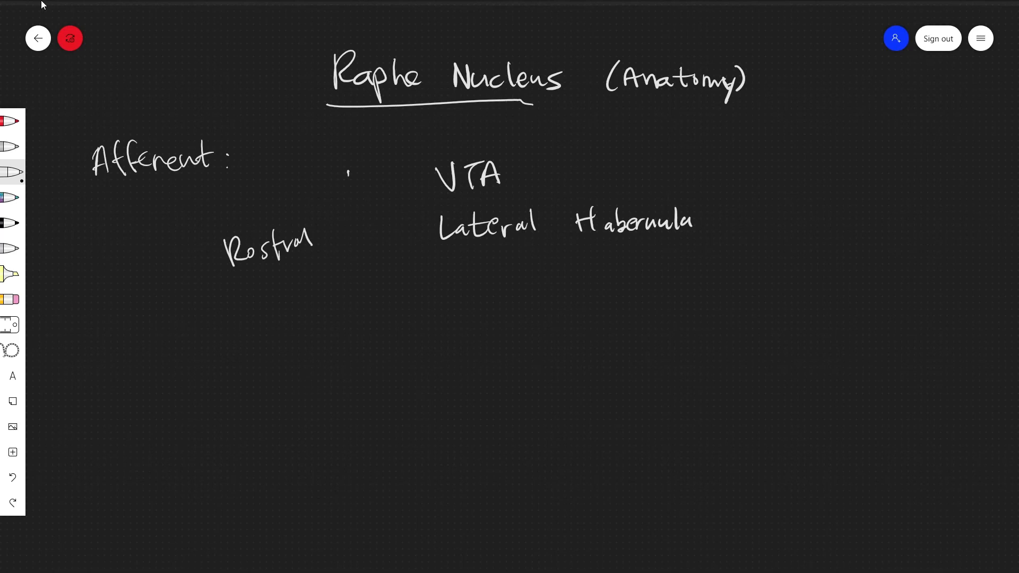
# - Add 'Interpeduncular nucleus' and 'CC.' below Lateral Habenula
pyautogui.moveTo(440, 260)
pyautogui.mouseDown()
pyautogui.moveTo(447, 290)
pyautogui.moveTo(502, 284)
pyautogui.mouseUp()
pyautogui.moveTo(491, 271)
pyautogui.mouseDown()
pyautogui.moveTo(554, 297)
pyautogui.moveTo(571, 278)
pyautogui.mouseUp()
pyautogui.moveTo(578, 260)
pyautogui.mouseDown()
pyautogui.moveTo(583, 277)
pyautogui.moveTo(596, 275)
pyautogui.mouseUp()
pyautogui.moveTo(596, 266); pyautogui.dragTo(622, 277)
pyautogui.moveTo(635, 267); pyautogui.dragTo(655, 278)
pyautogui.moveTo(663, 266)
pyautogui.mouseDown()
pyautogui.moveTo(674, 276)
pyautogui.moveTo(726, 270)
pyautogui.mouseUp()
pyautogui.moveTo(725, 262); pyautogui.dragTo(746, 275)
pyautogui.moveTo(753, 252)
pyautogui.mouseDown()
pyautogui.moveTo(757, 278)
pyautogui.moveTo(770, 274)
pyautogui.mouseUp()
pyautogui.moveTo(766, 266); pyautogui.dragTo(787, 278)
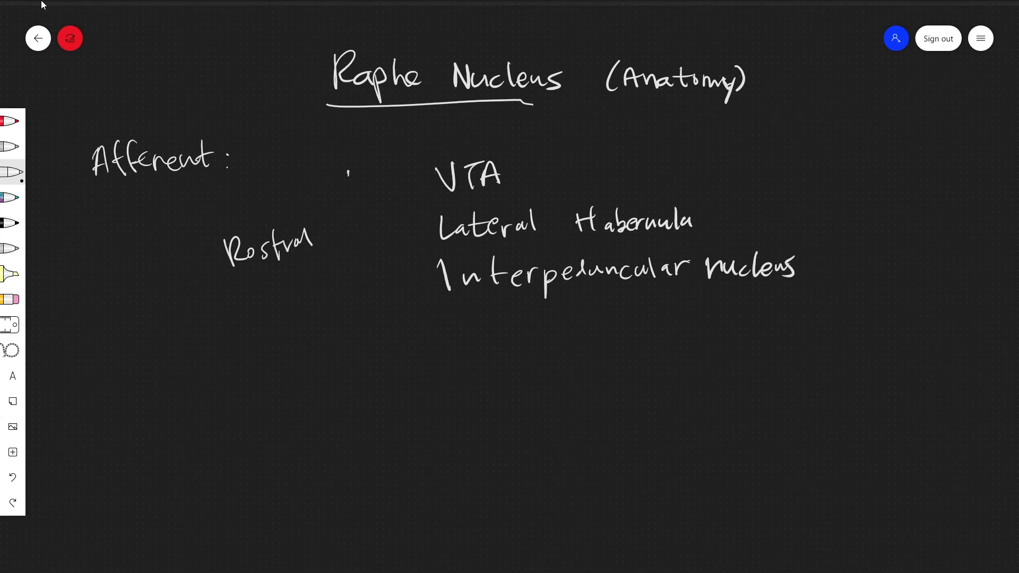
pyautogui.moveTo(460, 321)
pyautogui.mouseDown()
pyautogui.moveTo(462, 344)
pyautogui.moveTo(497, 343)
pyautogui.mouseUp()
pyautogui.moveTo(506, 339); pyautogui.dragTo(509, 342)
# - Write 'Caudal' at lower left to start the second group
pyautogui.moveTo(279, 443); pyautogui.dragTo(276, 460)
pyautogui.moveTo(303, 436)
pyautogui.mouseDown()
pyautogui.moveTo(325, 447)
pyautogui.moveTo(309, 447)
pyautogui.moveTo(348, 434)
pyautogui.mouseUp()
pyautogui.moveTo(351, 412)
pyautogui.mouseDown()
pyautogui.moveTo(358, 436)
pyautogui.moveTo(366, 427)
pyautogui.mouseUp()
pyautogui.moveTo(374, 403); pyautogui.dragTo(386, 429)
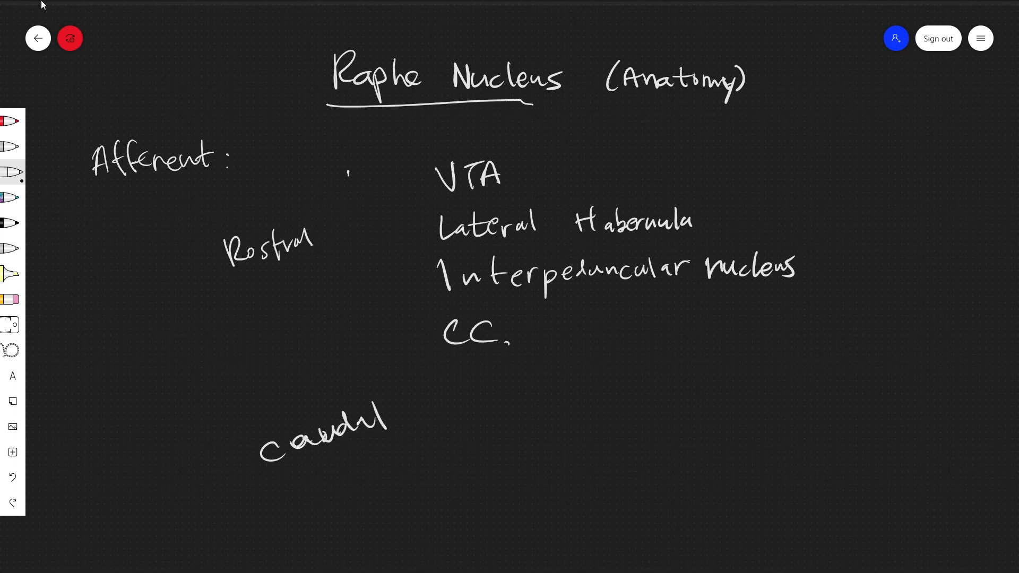
# - Handwrite 'Amygdala' and 'Hypothalamus' beside Caudal
pyautogui.moveTo(473, 416)
pyautogui.mouseDown()
pyautogui.moveTo(493, 416)
pyautogui.moveTo(491, 402)
pyautogui.mouseUp()
pyautogui.moveTo(495, 396); pyautogui.dragTo(545, 428)
pyautogui.moveTo(564, 390); pyautogui.dragTo(569, 399)
pyautogui.moveTo(570, 390); pyautogui.dragTo(612, 396)
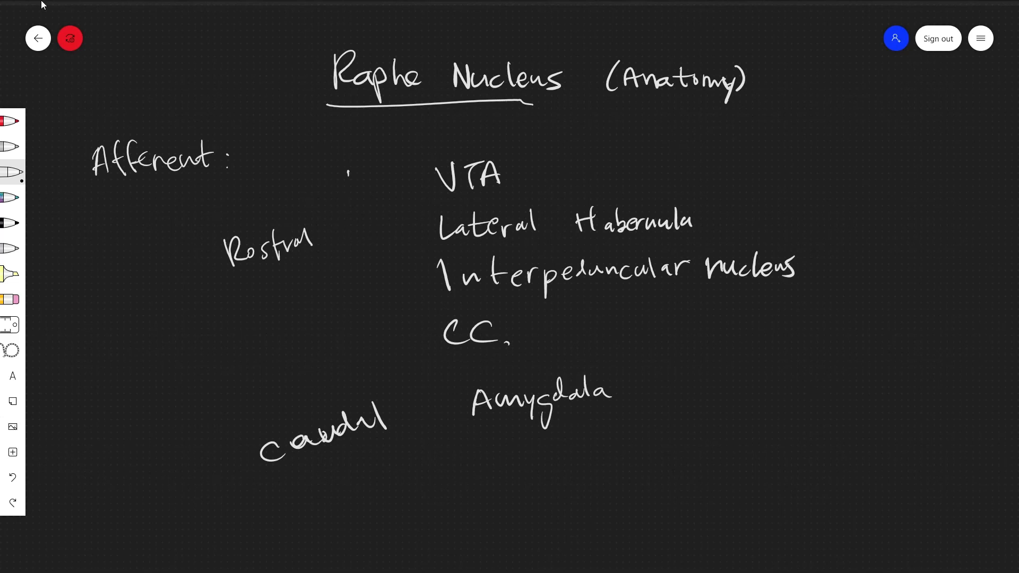
pyautogui.moveTo(481, 439)
pyautogui.mouseDown()
pyautogui.moveTo(486, 459)
pyautogui.moveTo(497, 459)
pyautogui.mouseUp()
pyautogui.moveTo(513, 440)
pyautogui.mouseDown()
pyautogui.moveTo(514, 471)
pyautogui.moveTo(525, 475)
pyautogui.mouseUp()
pyautogui.moveTo(530, 440); pyautogui.dragTo(551, 450)
pyautogui.moveTo(534, 435)
pyautogui.mouseDown()
pyautogui.moveTo(554, 433)
pyautogui.moveTo(567, 449)
pyautogui.mouseUp()
pyautogui.moveTo(568, 438); pyautogui.dragTo(649, 440)
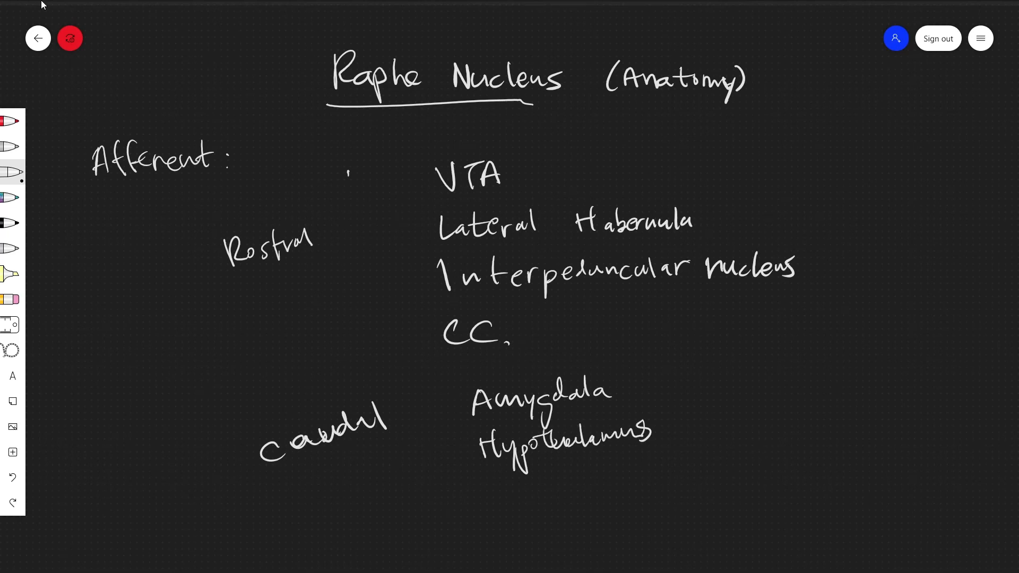
# - Add 'DLPAG' and 'BNST' below, then tick Amygdala and BNST with checkmarks
pyautogui.moveTo(484, 491)
pyautogui.mouseDown()
pyautogui.moveTo(486, 516)
pyautogui.moveTo(526, 507)
pyautogui.moveTo(534, 514)
pyautogui.mouseUp()
pyautogui.moveTo(532, 486)
pyautogui.mouseDown()
pyautogui.moveTo(543, 498)
pyautogui.moveTo(551, 481)
pyautogui.moveTo(562, 503)
pyautogui.moveTo(573, 498)
pyautogui.mouseUp()
pyautogui.moveTo(578, 488); pyautogui.dragTo(588, 500)
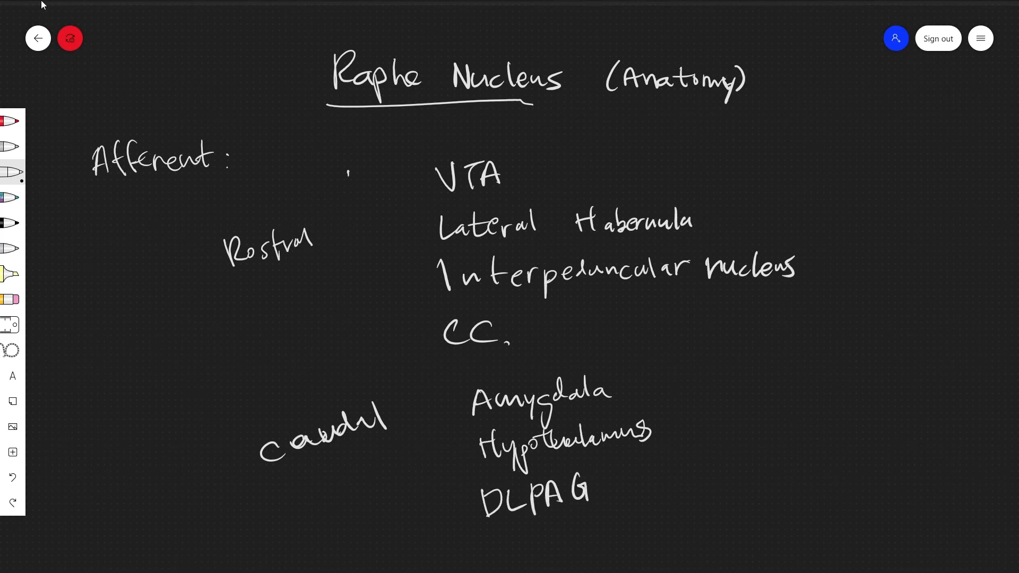
pyautogui.moveTo(502, 532)
pyautogui.mouseDown()
pyautogui.moveTo(505, 556)
pyautogui.moveTo(530, 536)
pyautogui.moveTo(543, 555)
pyautogui.mouseUp()
pyautogui.moveTo(556, 532)
pyautogui.mouseDown()
pyautogui.moveTo(575, 522)
pyautogui.moveTo(570, 552)
pyautogui.mouseUp()
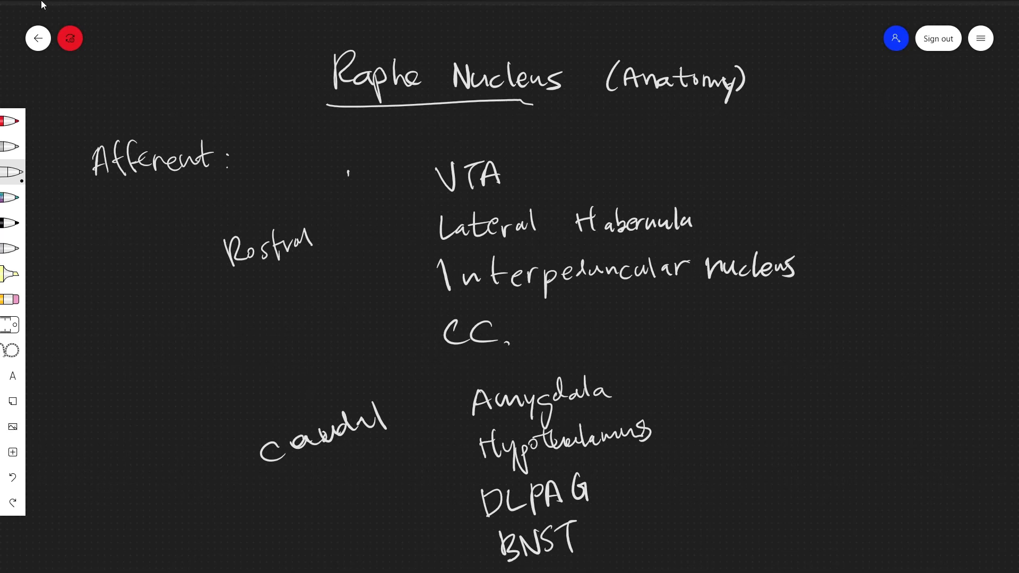
pyautogui.moveTo(440, 402)
pyautogui.mouseDown()
pyautogui.moveTo(449, 413)
pyautogui.moveTo(462, 379)
pyautogui.mouseUp()
pyautogui.moveTo(466, 555); pyautogui.dragTo(482, 527)
# - Write 'Anxiety' to the right of both Amygdala and BNST
pyautogui.moveTo(714, 384)
pyautogui.mouseDown()
pyautogui.moveTo(733, 368)
pyautogui.moveTo(738, 383)
pyautogui.moveTo(753, 379)
pyautogui.mouseUp()
pyautogui.moveTo(755, 366)
pyautogui.mouseDown()
pyautogui.moveTo(770, 379)
pyautogui.moveTo(753, 381)
pyautogui.mouseUp()
pyautogui.moveTo(778, 362)
pyautogui.mouseDown()
pyautogui.moveTo(775, 377)
pyautogui.moveTo(790, 370)
pyautogui.mouseUp()
pyautogui.moveTo(795, 356)
pyautogui.mouseDown()
pyautogui.moveTo(797, 384)
pyautogui.moveTo(804, 372)
pyautogui.mouseUp()
pyautogui.moveTo(807, 366); pyautogui.dragTo(811, 391)
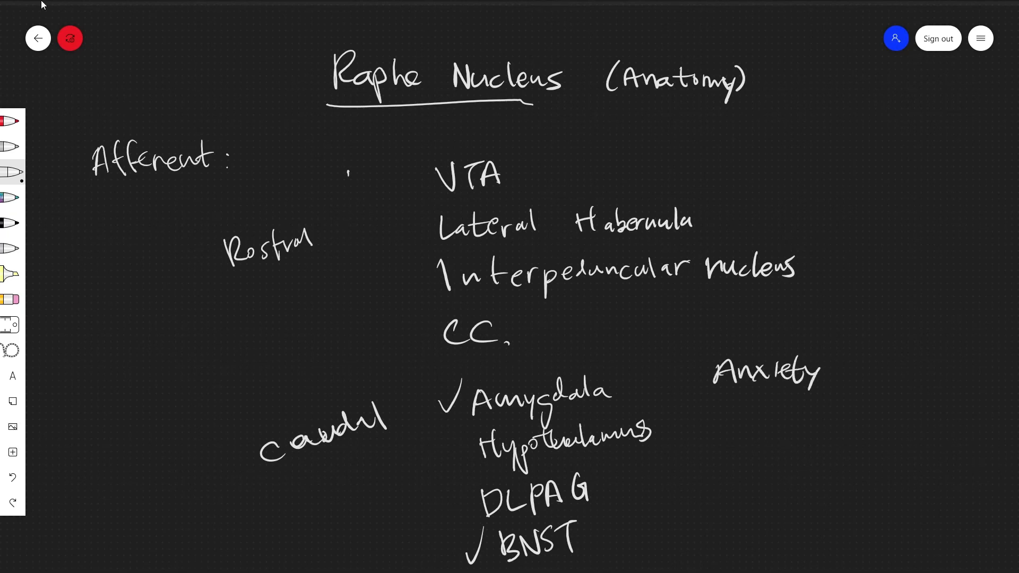
pyautogui.moveTo(776, 347); pyautogui.dragTo(782, 352)
pyautogui.moveTo(707, 534); pyautogui.dragTo(717, 515)
pyautogui.moveTo(716, 514)
pyautogui.mouseDown()
pyautogui.moveTo(726, 536)
pyautogui.moveTo(764, 524)
pyautogui.mouseUp()
pyautogui.moveTo(764, 511)
pyautogui.mouseDown()
pyautogui.moveTo(751, 524)
pyautogui.moveTo(785, 510)
pyautogui.mouseUp()
pyautogui.moveTo(791, 495)
pyautogui.mouseDown()
pyautogui.moveTo(793, 518)
pyautogui.moveTo(807, 505)
pyautogui.mouseUp()
pyautogui.moveTo(806, 502); pyautogui.dragTo(809, 525)
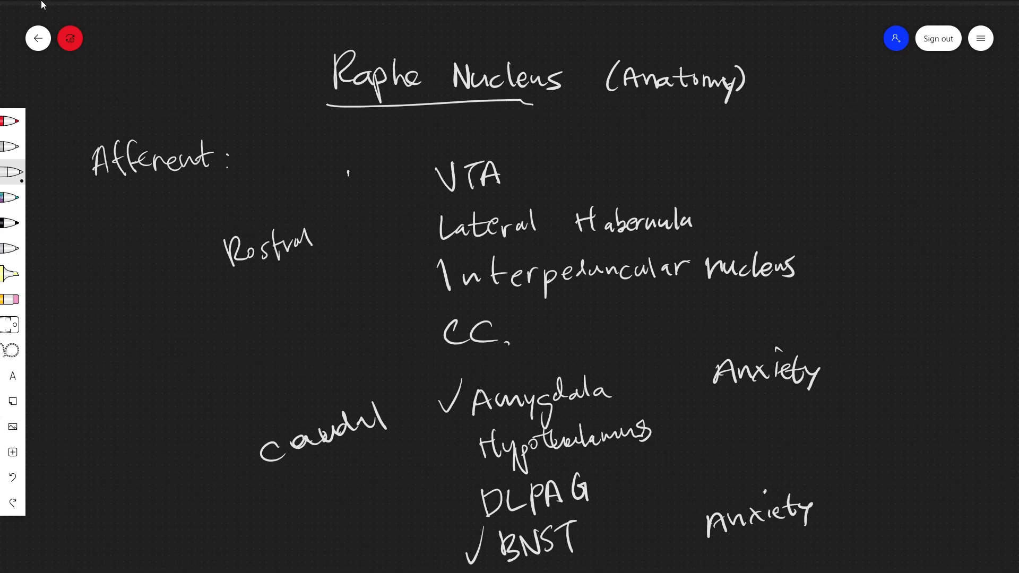
# - Bracket Amygdala and Hypothalamus together and label the bracket 'HPA axis'
pyautogui.moveTo(629, 387); pyautogui.dragTo(690, 395)
pyautogui.moveTo(690, 396); pyautogui.dragTo(669, 435)
pyautogui.moveTo(705, 406)
pyautogui.mouseDown()
pyautogui.moveTo(708, 434)
pyautogui.moveTo(723, 410)
pyautogui.mouseUp()
pyautogui.moveTo(722, 409)
pyautogui.mouseDown()
pyautogui.moveTo(725, 432)
pyautogui.moveTo(757, 405)
pyautogui.mouseUp()
pyautogui.moveTo(757, 405)
pyautogui.mouseDown()
pyautogui.moveTo(764, 429)
pyautogui.moveTo(821, 424)
pyautogui.mouseUp()
pyautogui.moveTo(825, 405); pyautogui.dragTo(829, 422)
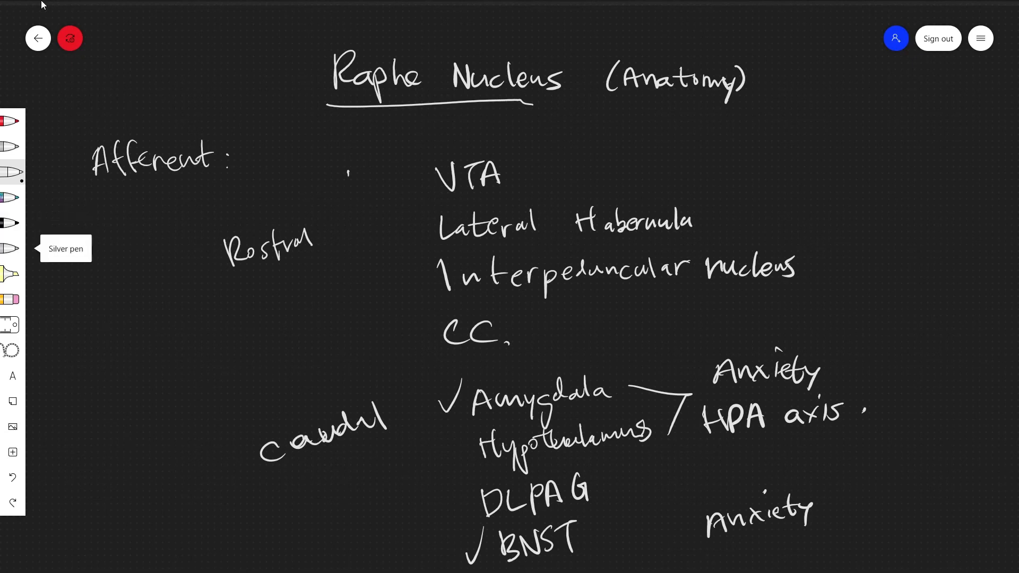
# - Erase all the handwritten afferent notes below the title with the eraser
pyautogui.click(12, 300)
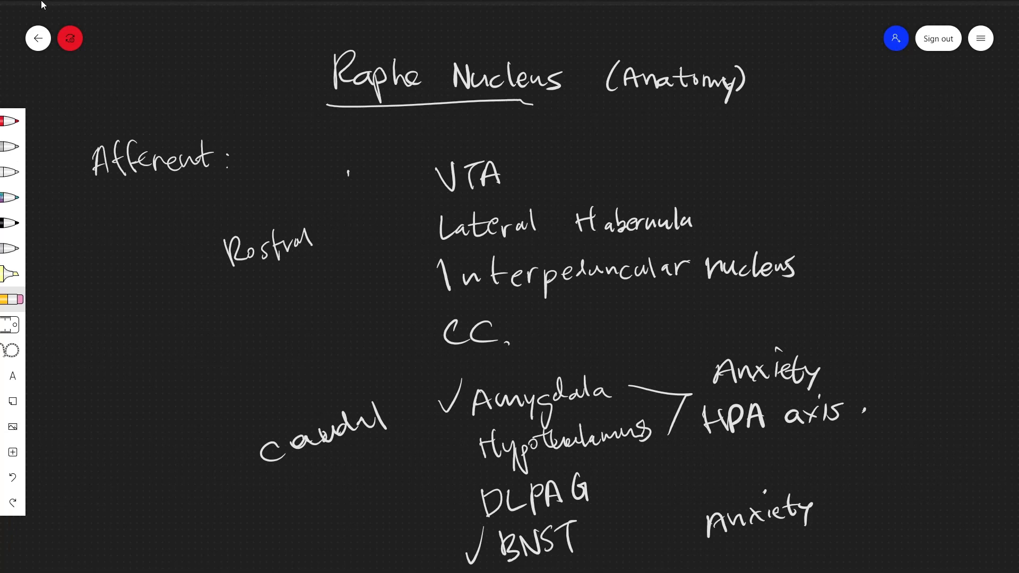
pyautogui.moveTo(89, 156)
pyautogui.mouseDown()
pyautogui.moveTo(476, 186)
pyautogui.moveTo(637, 173)
pyautogui.moveTo(232, 247)
pyautogui.moveTo(701, 220)
pyautogui.moveTo(541, 255)
pyautogui.moveTo(508, 301)
pyautogui.moveTo(685, 346)
pyautogui.moveTo(267, 438)
pyautogui.moveTo(801, 373)
pyautogui.moveTo(626, 435)
pyautogui.moveTo(692, 431)
pyautogui.moveTo(751, 464)
pyautogui.moveTo(673, 505)
pyautogui.moveTo(611, 506)
pyautogui.mouseUp()
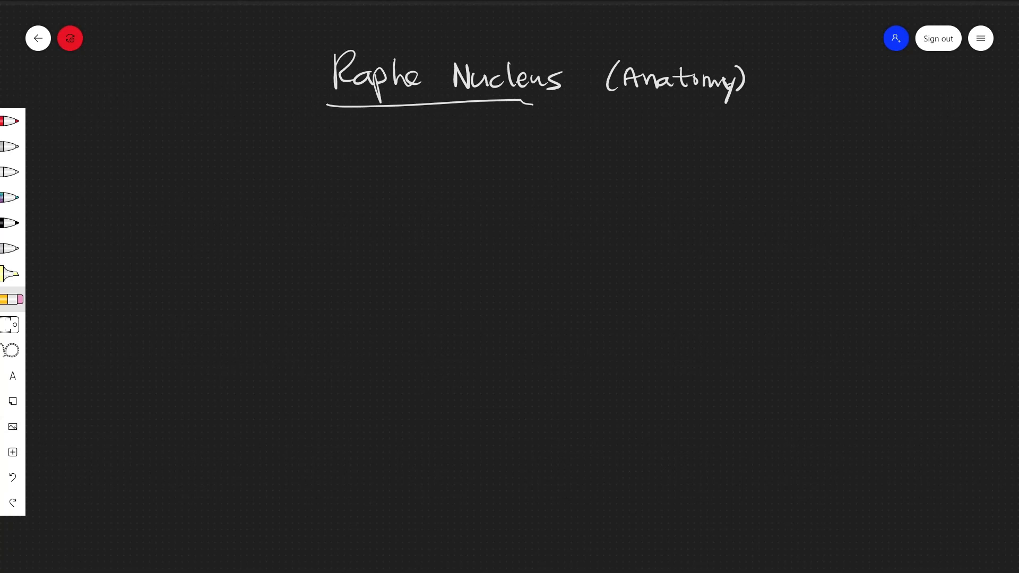
# - Paste the raphe nuclei brainstem diagram, enlarge it and position it below the title
pyautogui.hotkey('ctrl', 'v')
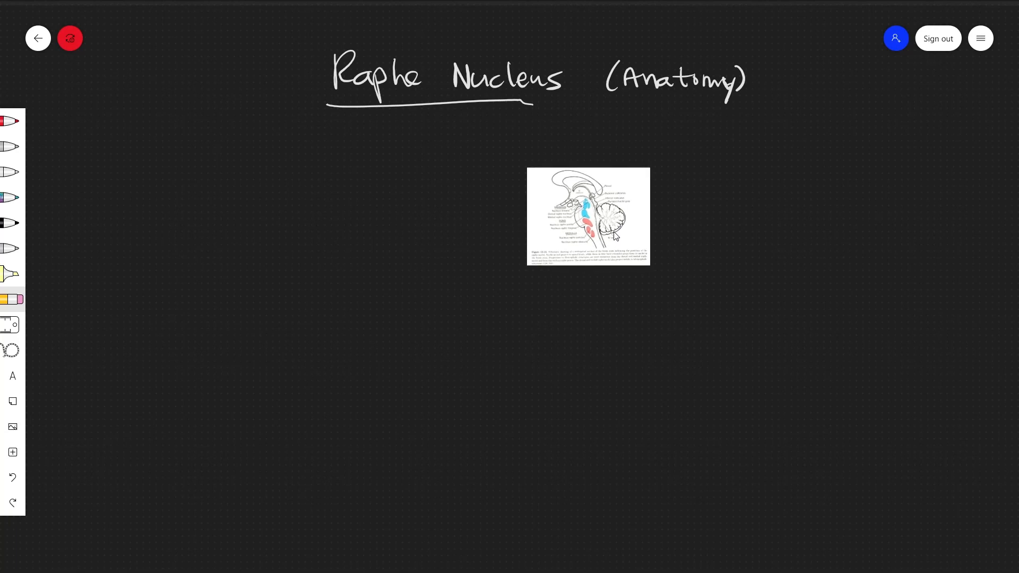
pyautogui.click(587, 230)
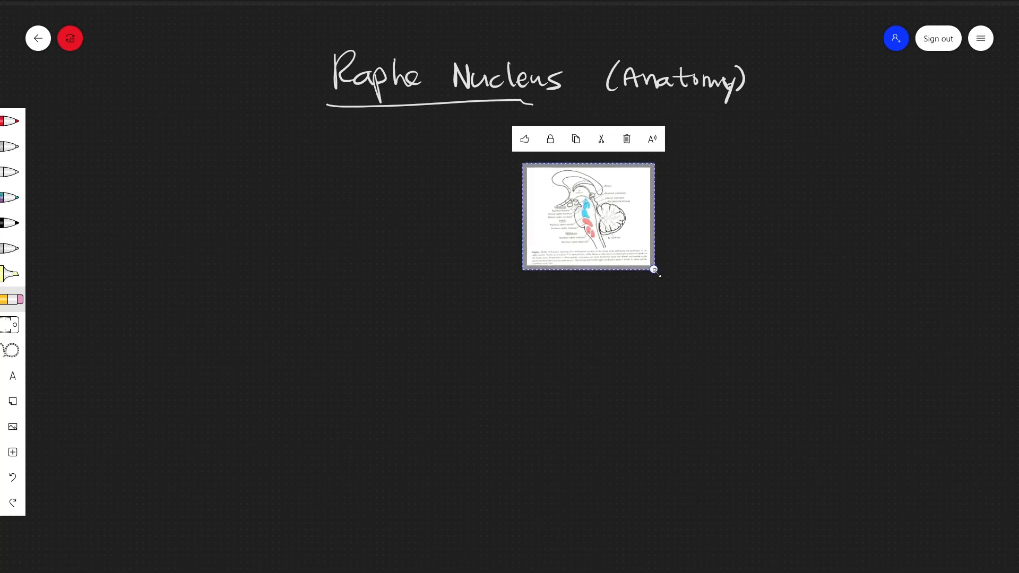
pyautogui.moveTo(654, 269)
pyautogui.mouseDown()
pyautogui.moveTo(850, 435)
pyautogui.moveTo(792, 385)
pyautogui.mouseUp()
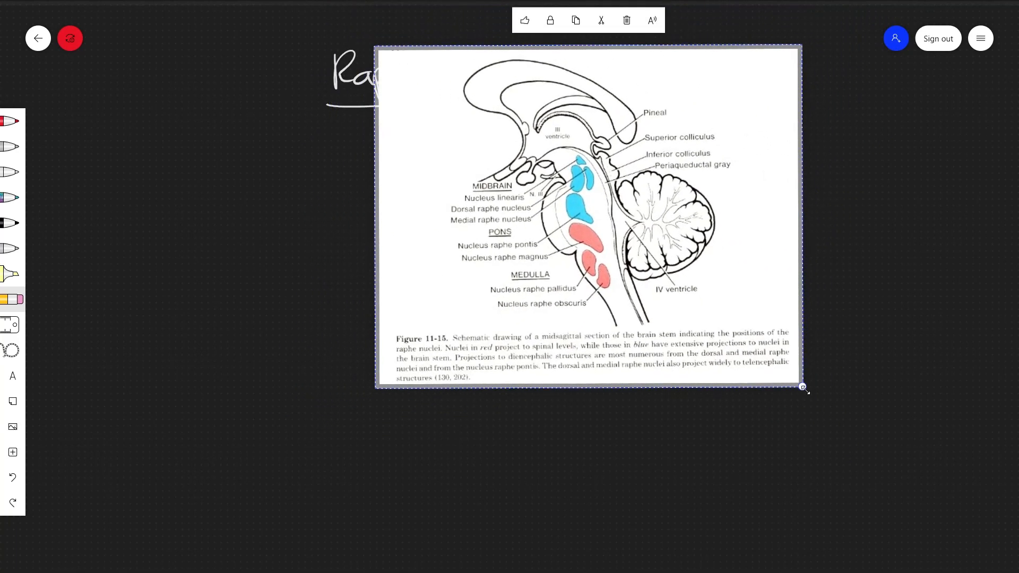
pyautogui.moveTo(677, 271); pyautogui.dragTo(656, 333)
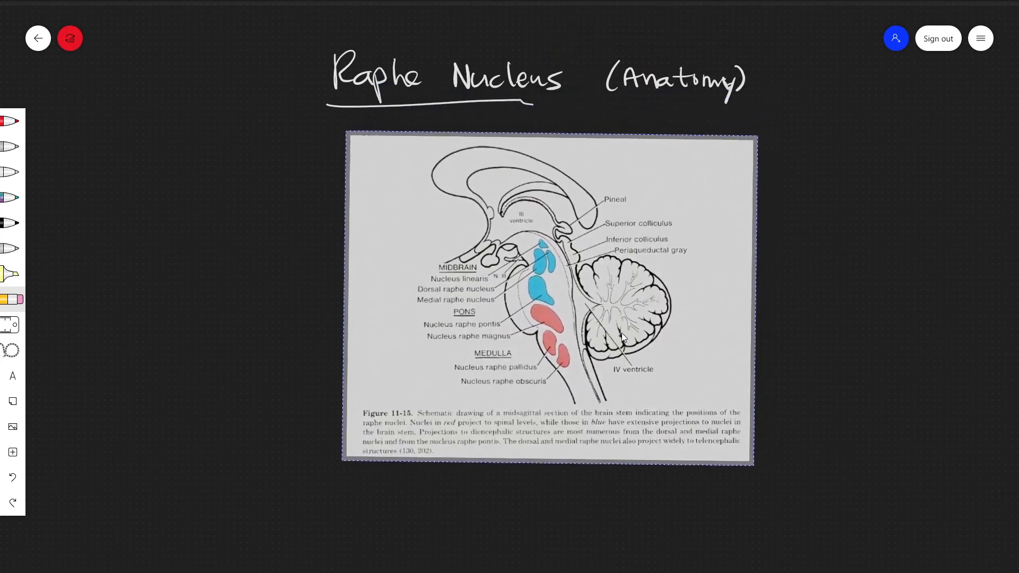